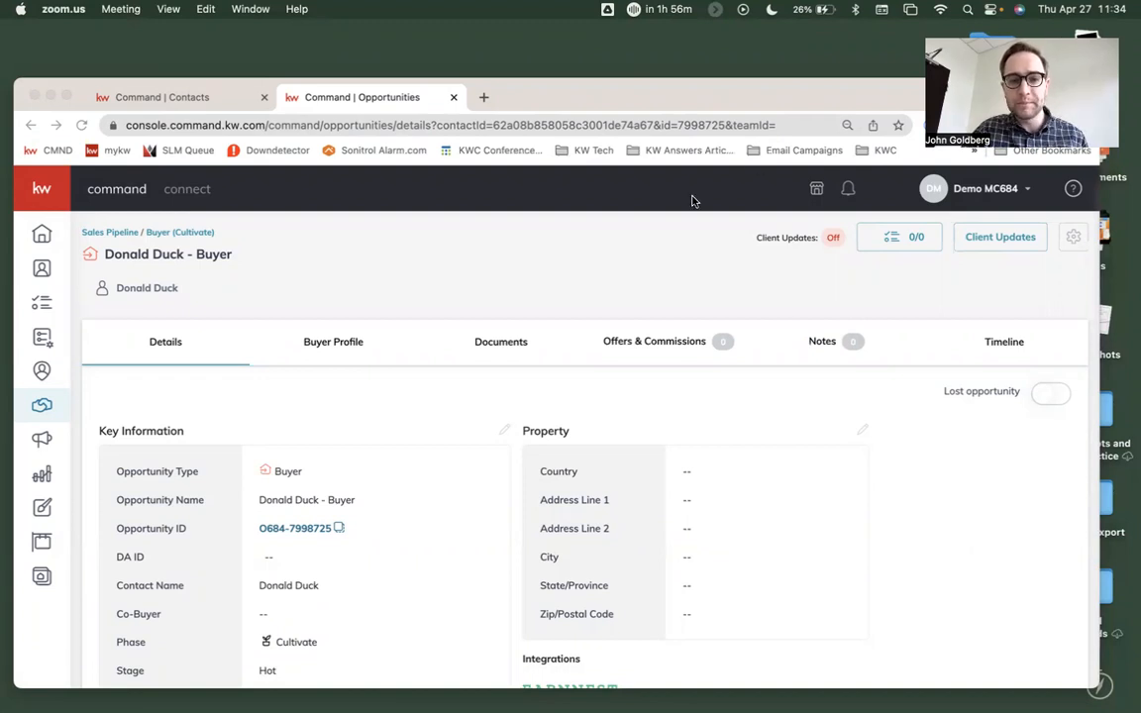
Step: Open the buyer opportunity's documents and set the checklist type to Residential, viewing the Consultation document requirements
click(509, 328)
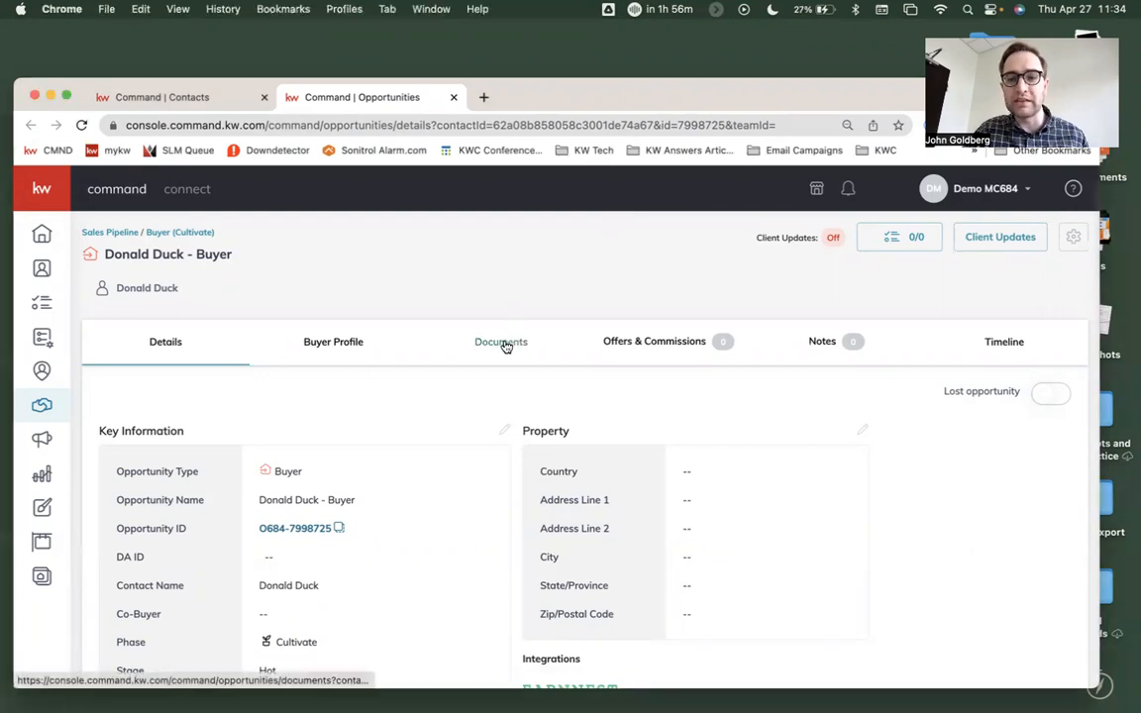
click(501, 341)
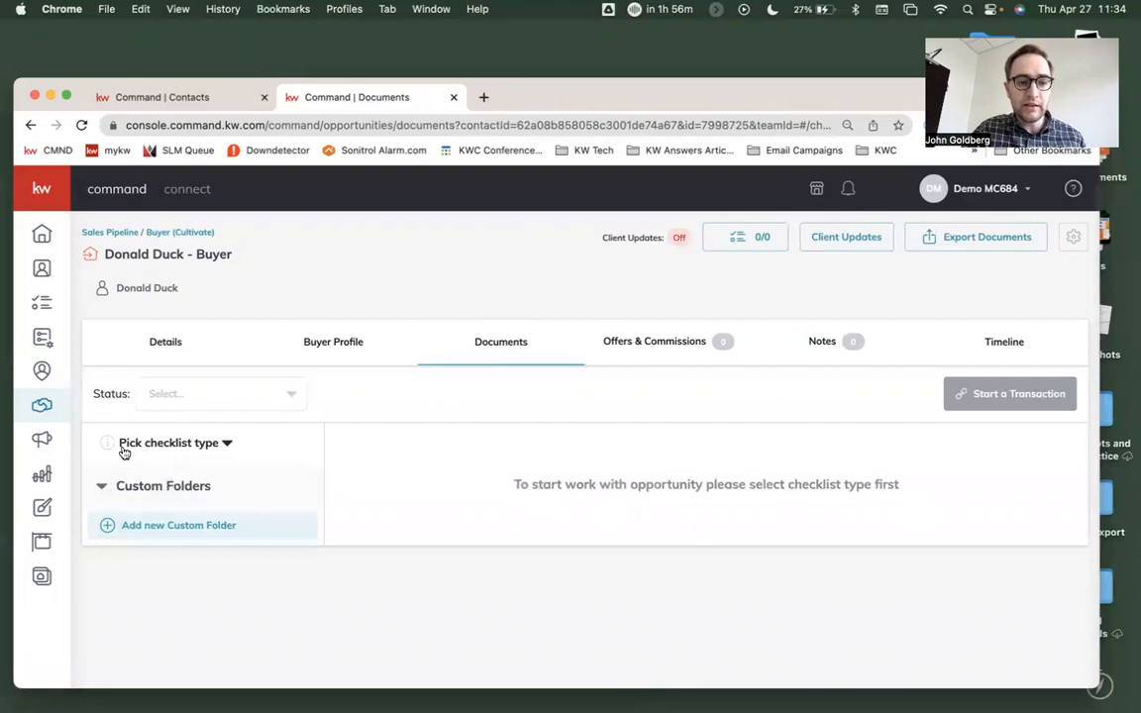
click(191, 445)
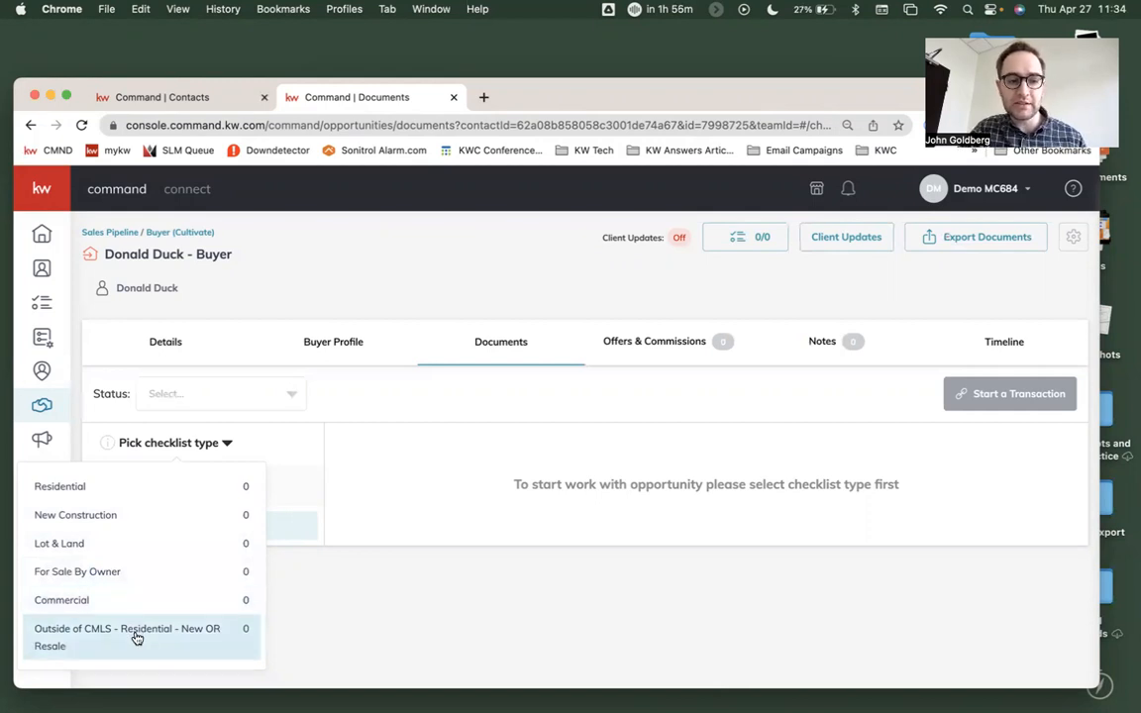
click(116, 493)
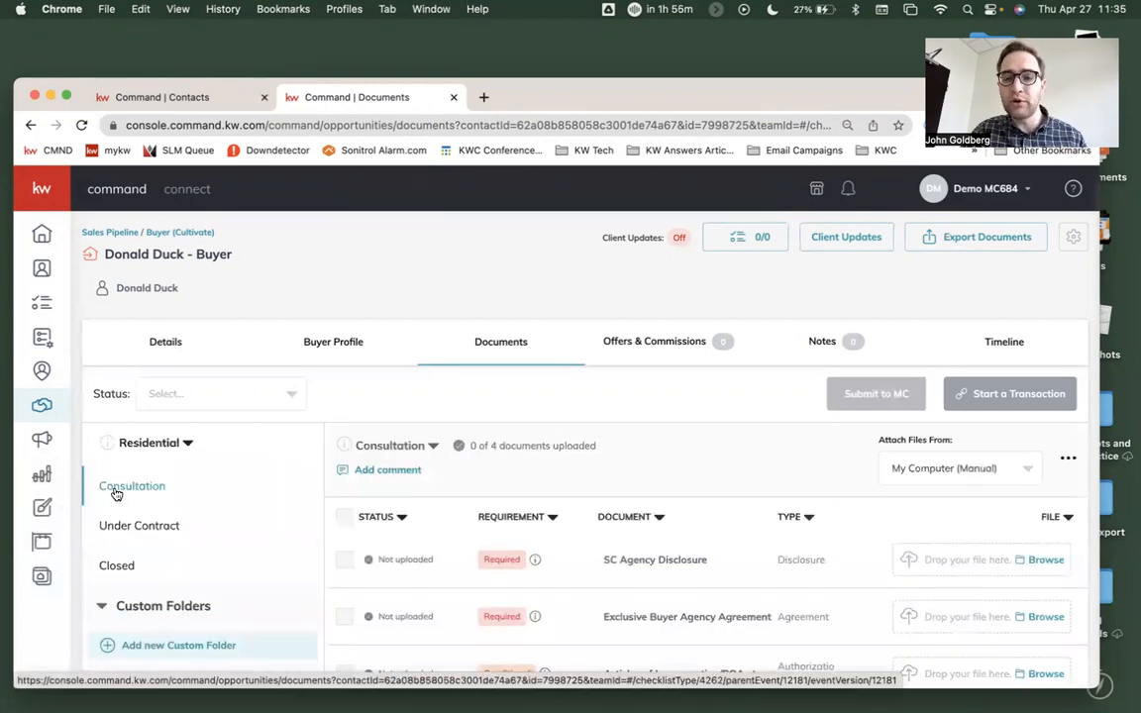
scroll(117, 495, down, 2)
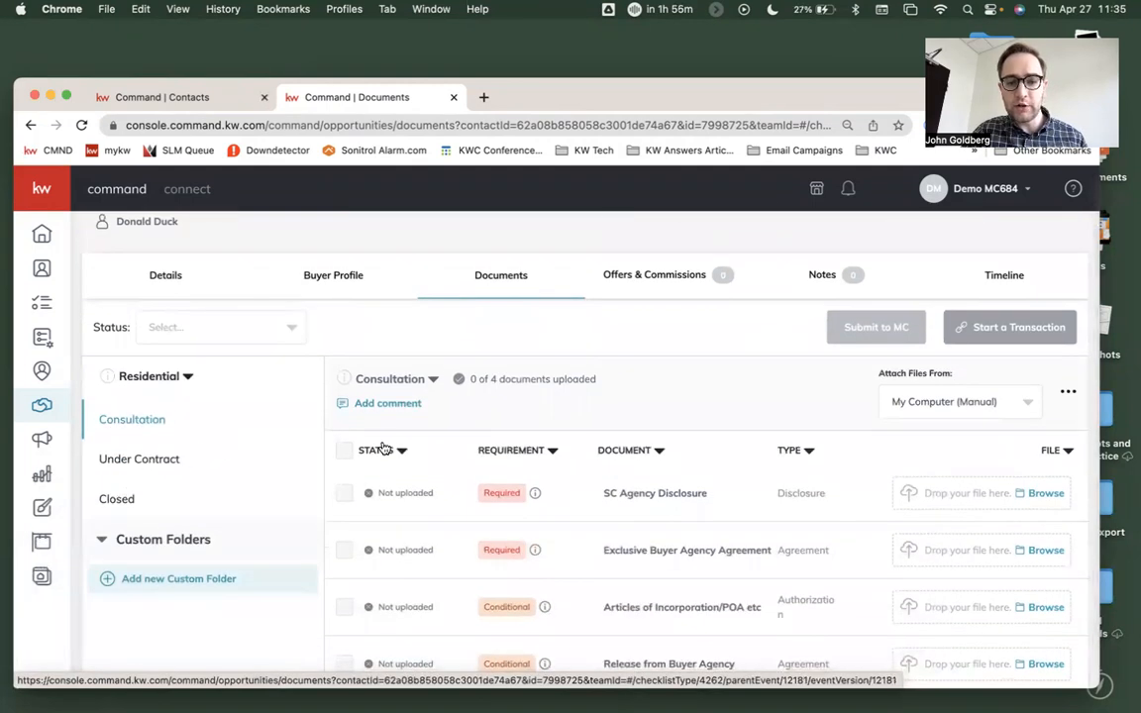
scroll(587, 508, down, 1)
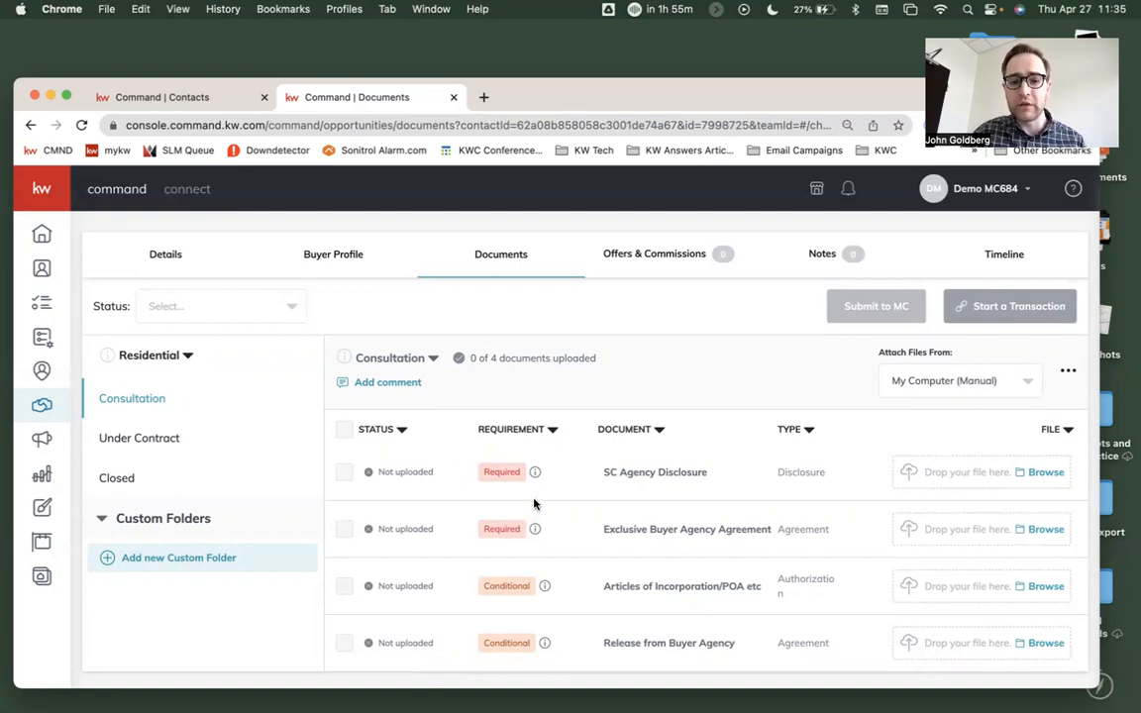
mouse_move(535, 474)
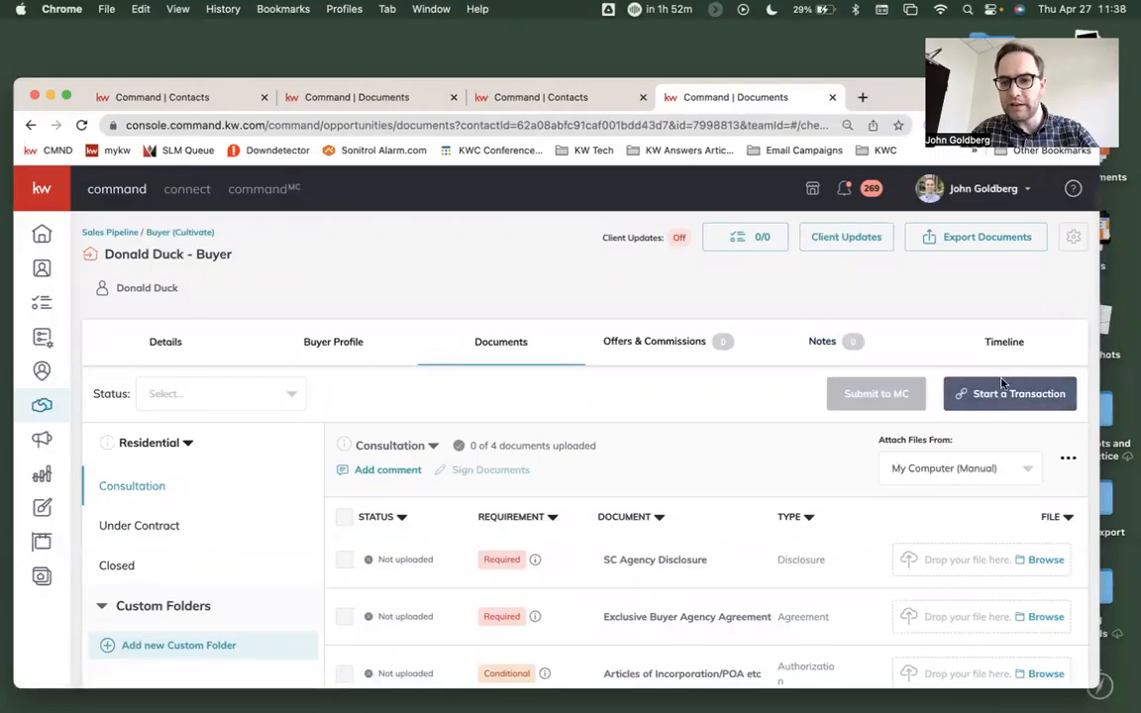
Step: Start a transaction for the opportunity and log in to DocuSign with the account password
click(1002, 395)
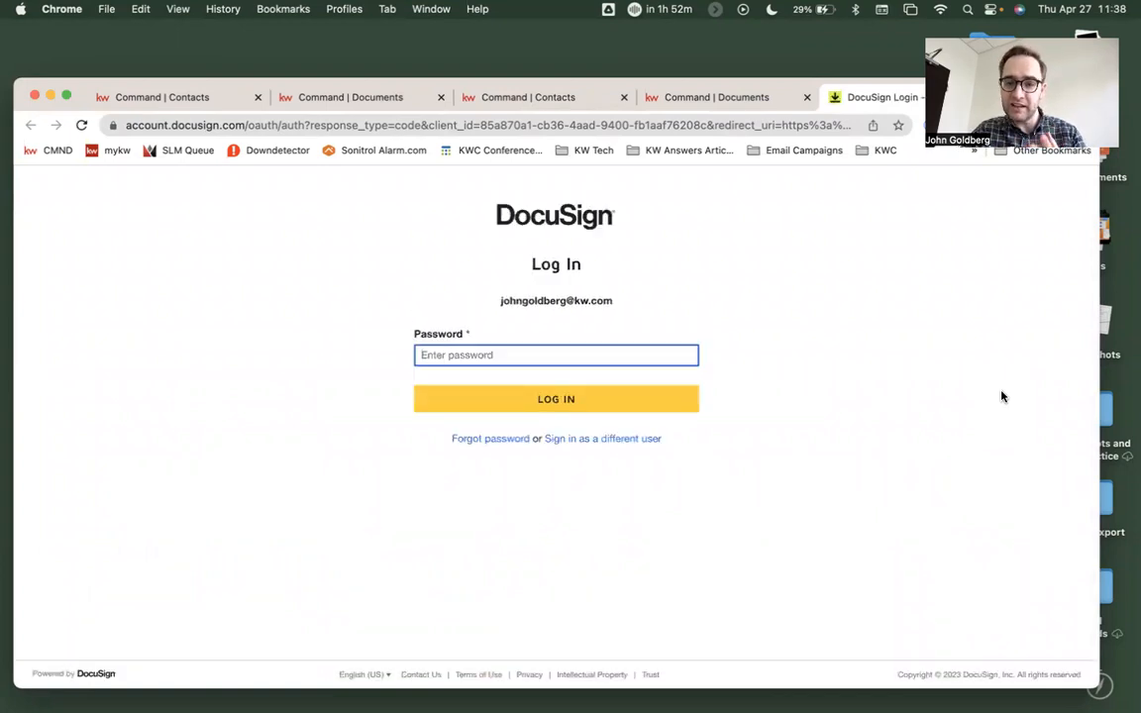
text(•••••••••••••••)
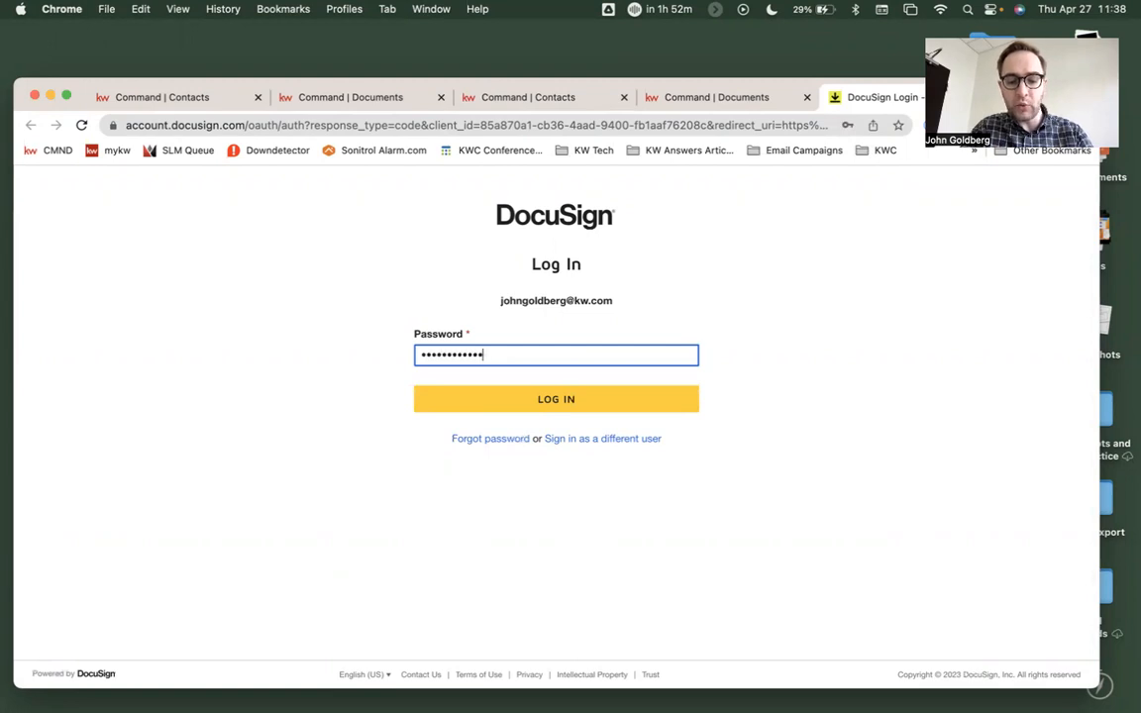
key(Return)
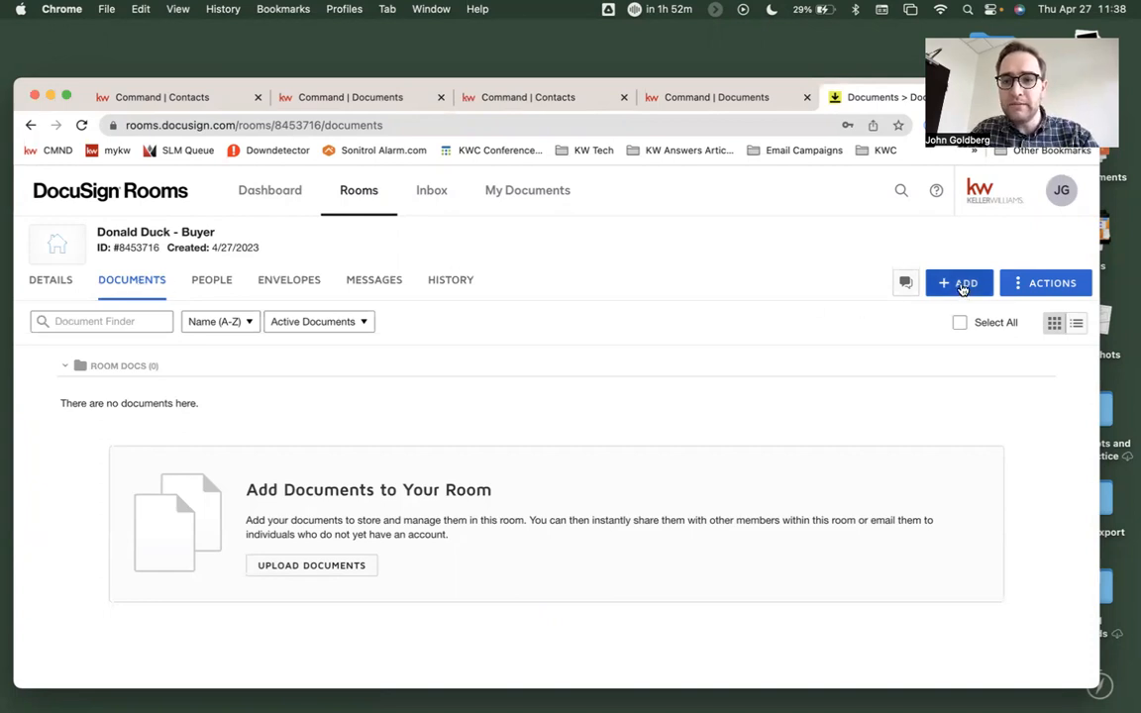
Step: Add the CCRA-01 - Contract of Sale form to the room from the Buyer - Residential - Resale packet of DocuSign Forms
click(962, 287)
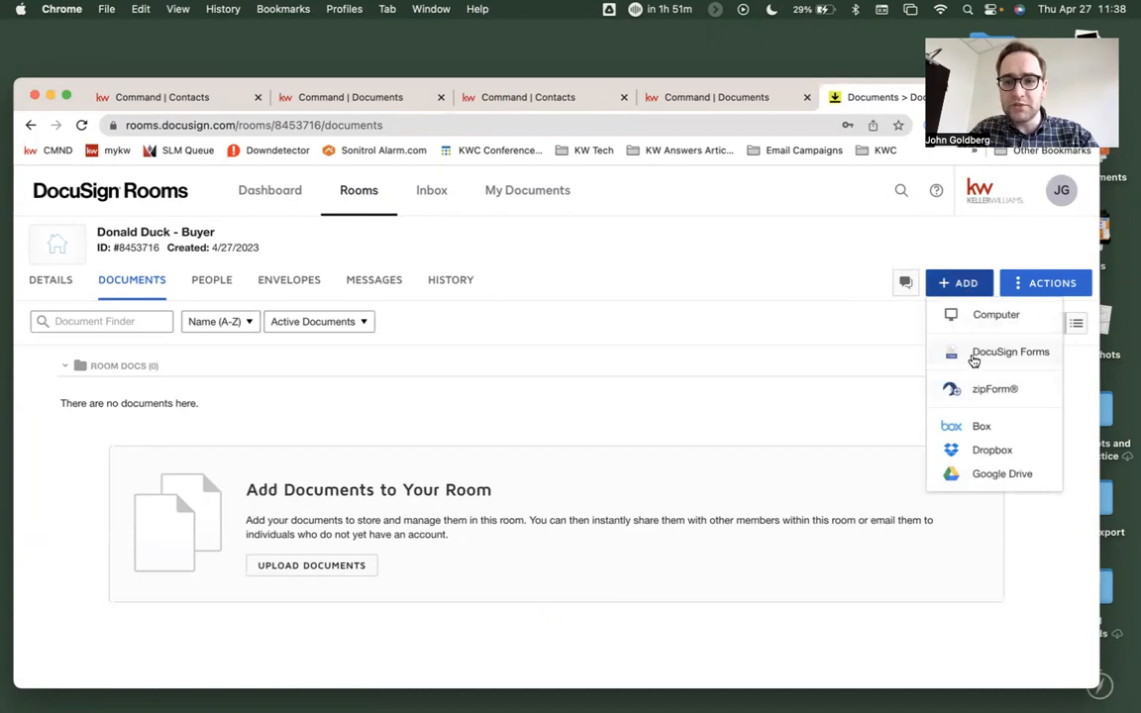
click(1010, 353)
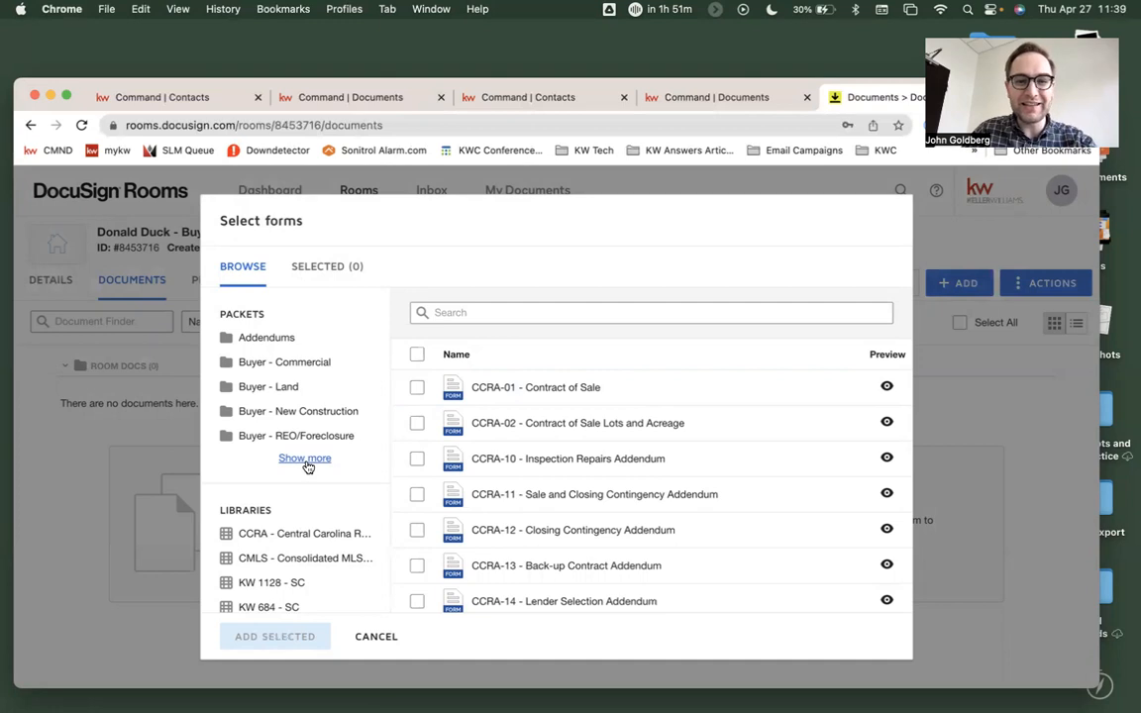
click(306, 460)
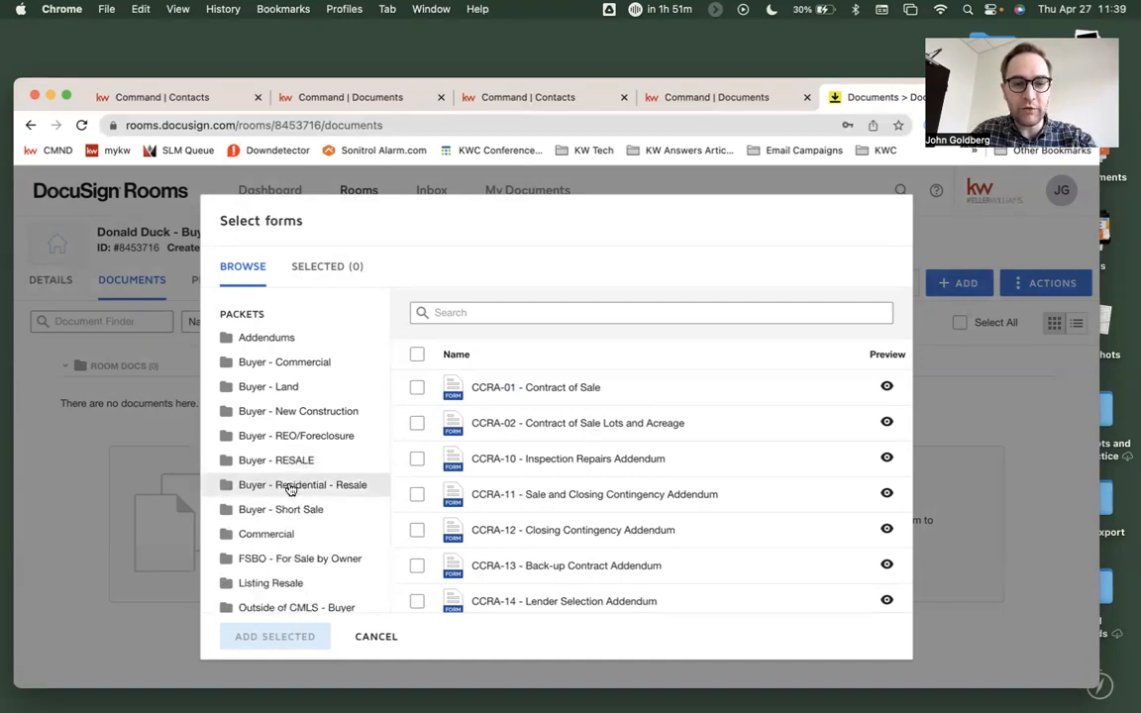
click(290, 488)
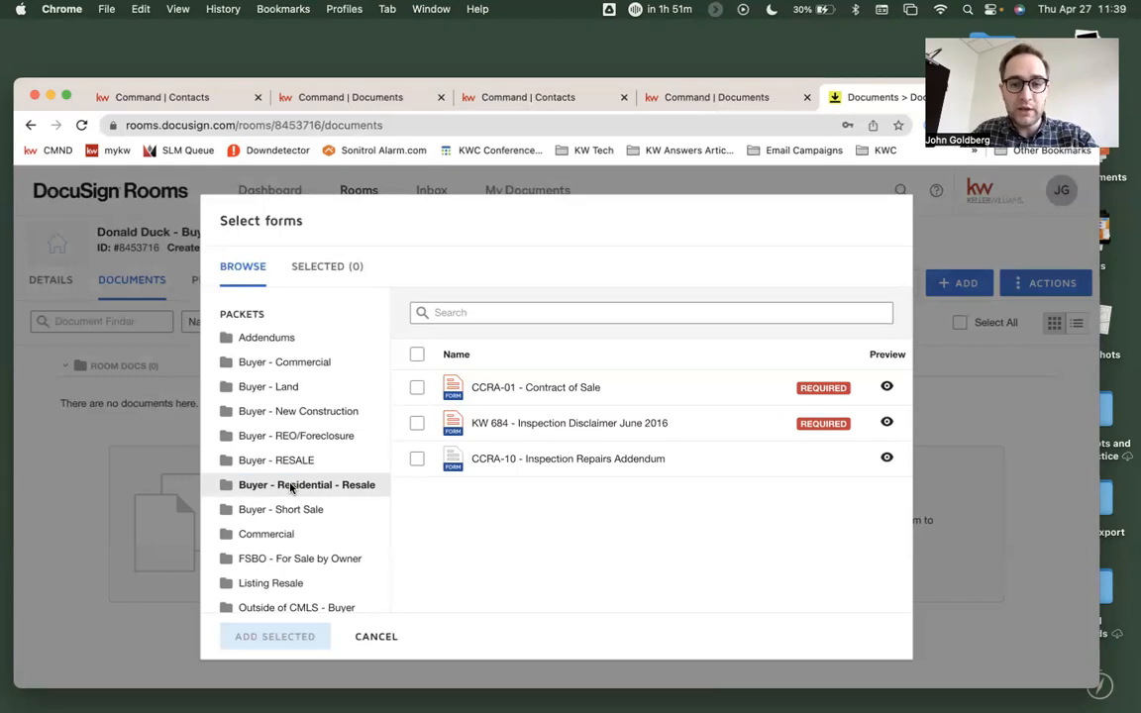
click(416, 388)
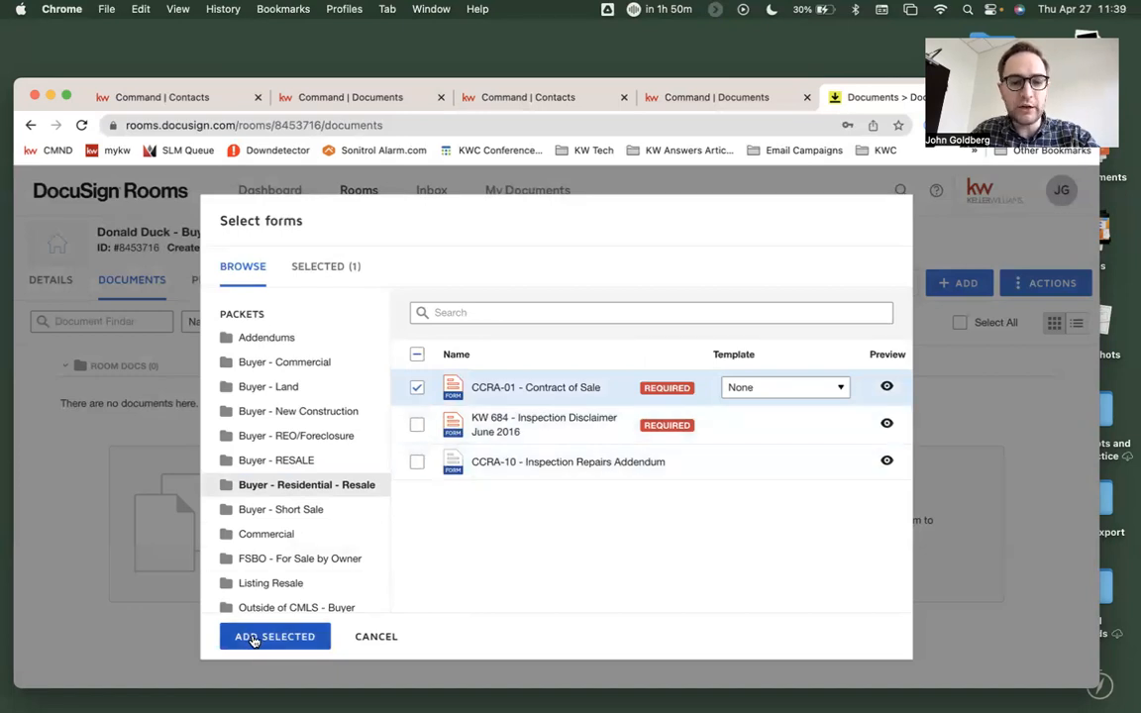
click(254, 639)
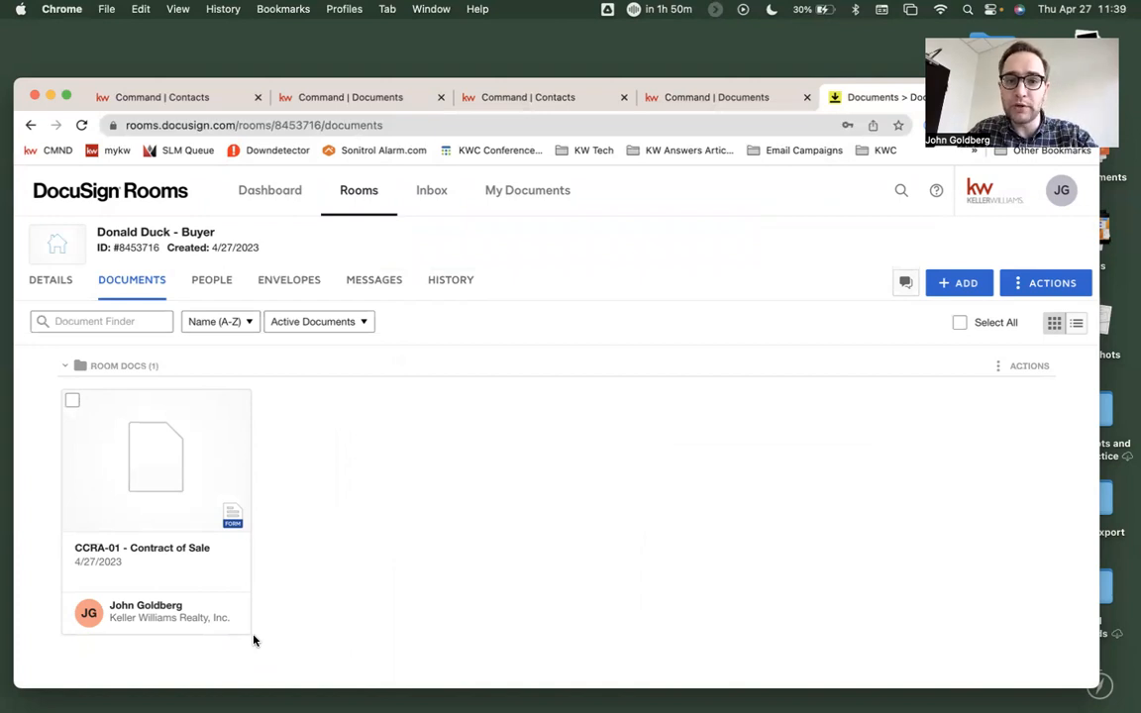
Step: Open the CCRA-01 - Contract of Sale form, review its fields through the closing and possession section, and save and close it
click(168, 470)
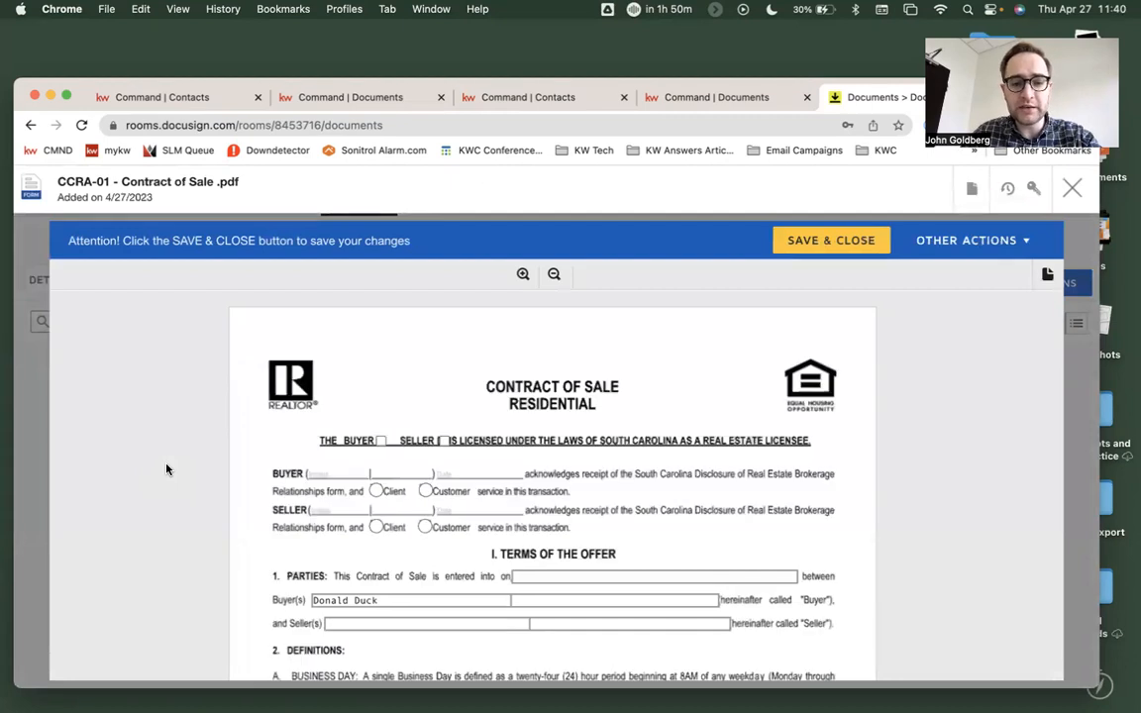
scroll(167, 470, down, 5)
scroll(187, 464, down, 1)
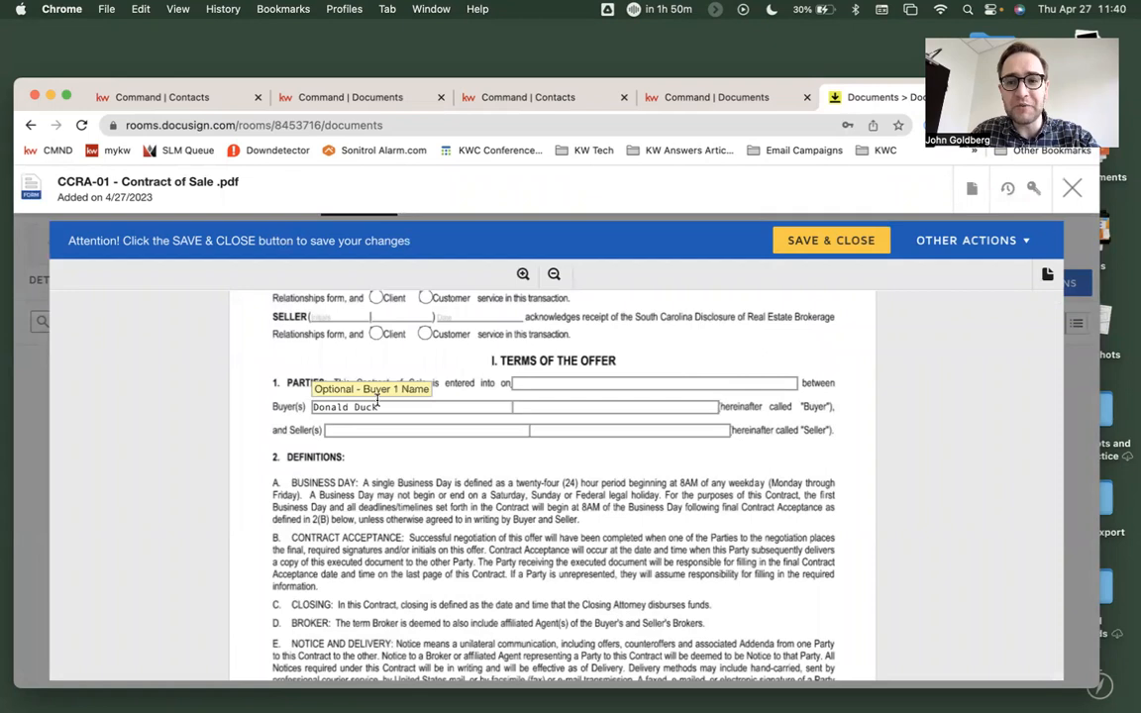
scroll(377, 399, down, 7)
scroll(377, 399, down, 4)
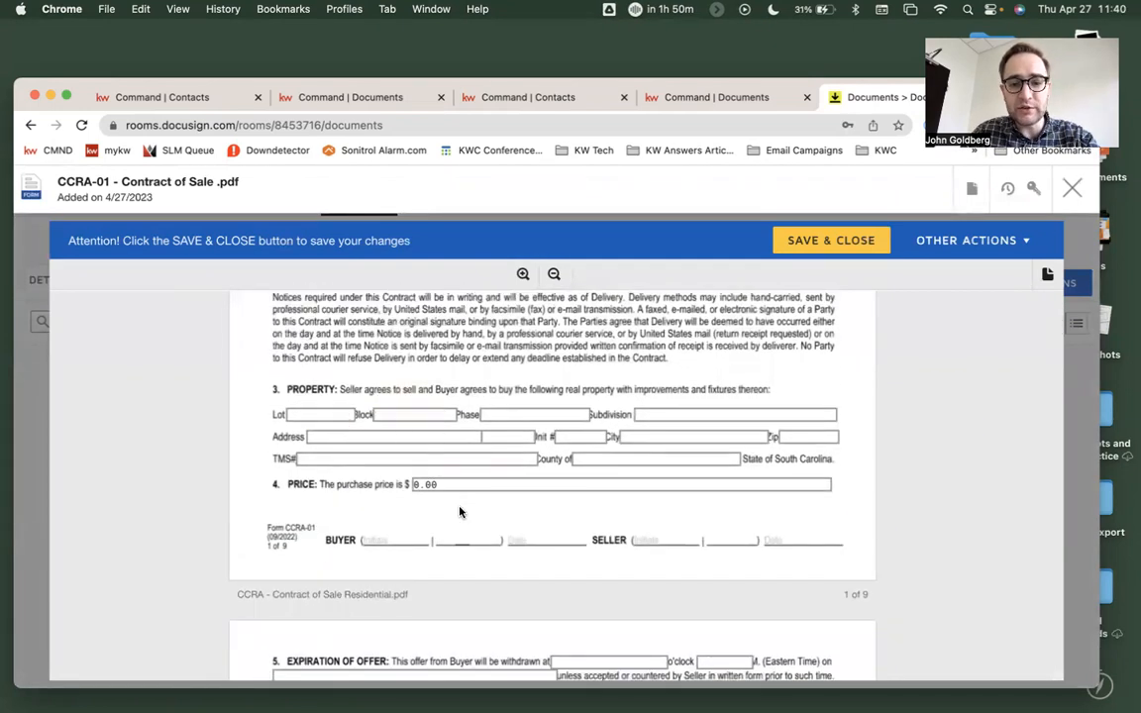
scroll(459, 508, down, 7)
scroll(458, 508, down, 11)
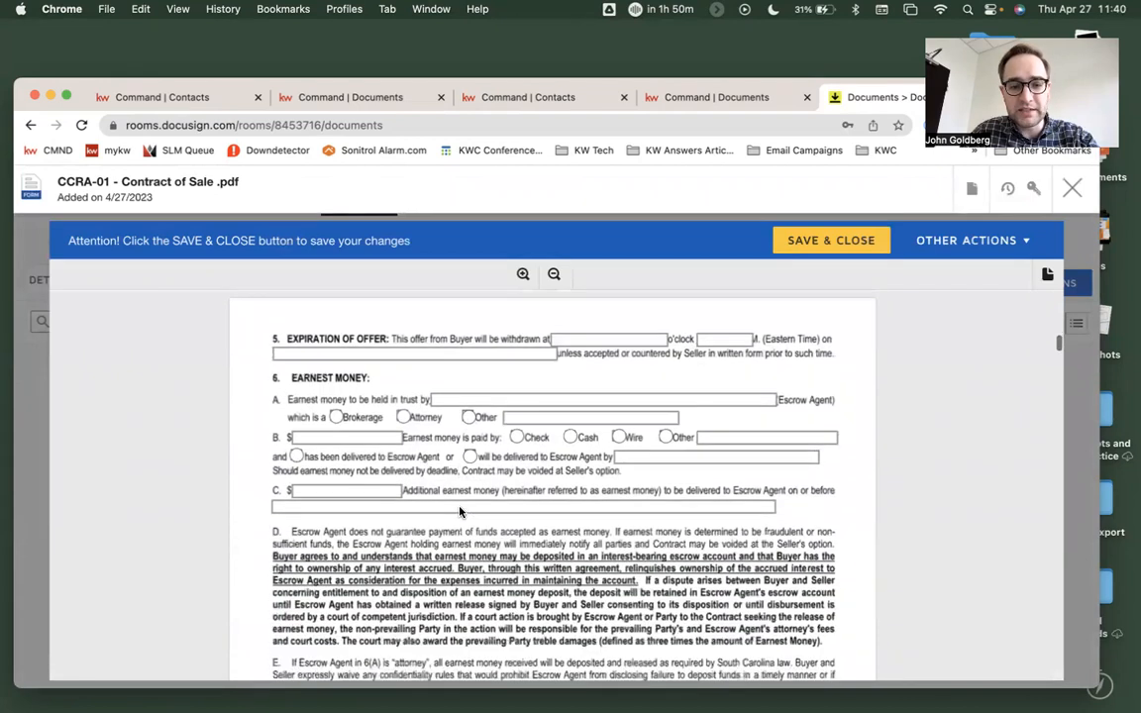
scroll(459, 508, down, 1)
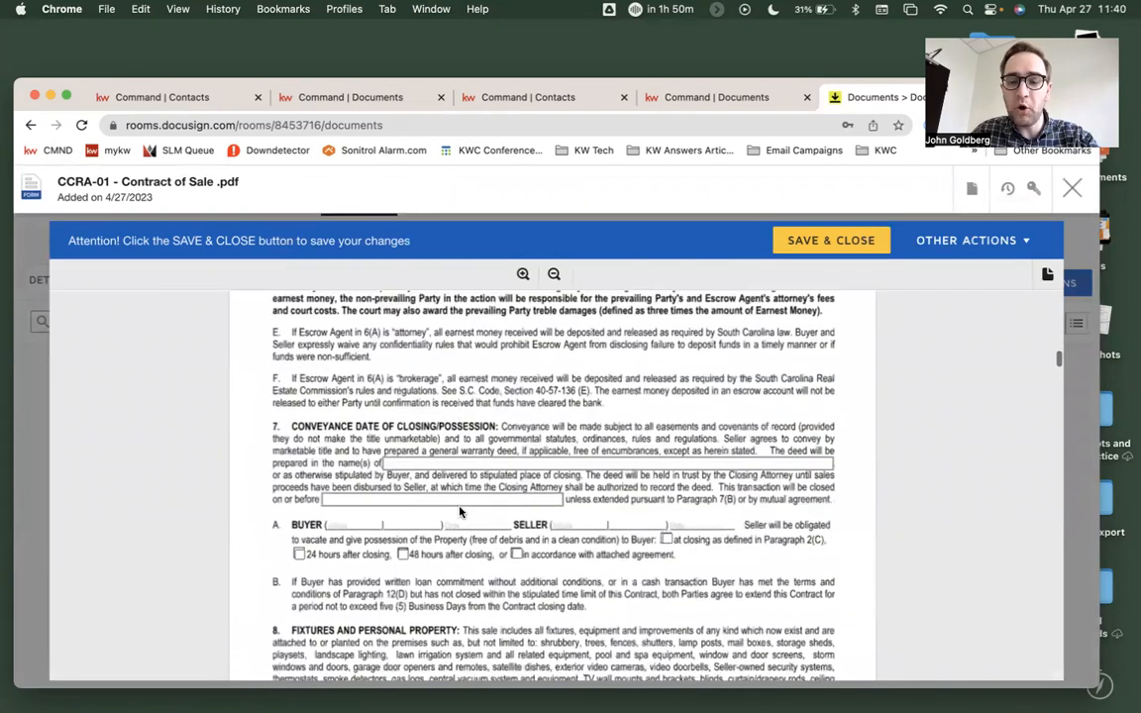
click(838, 243)
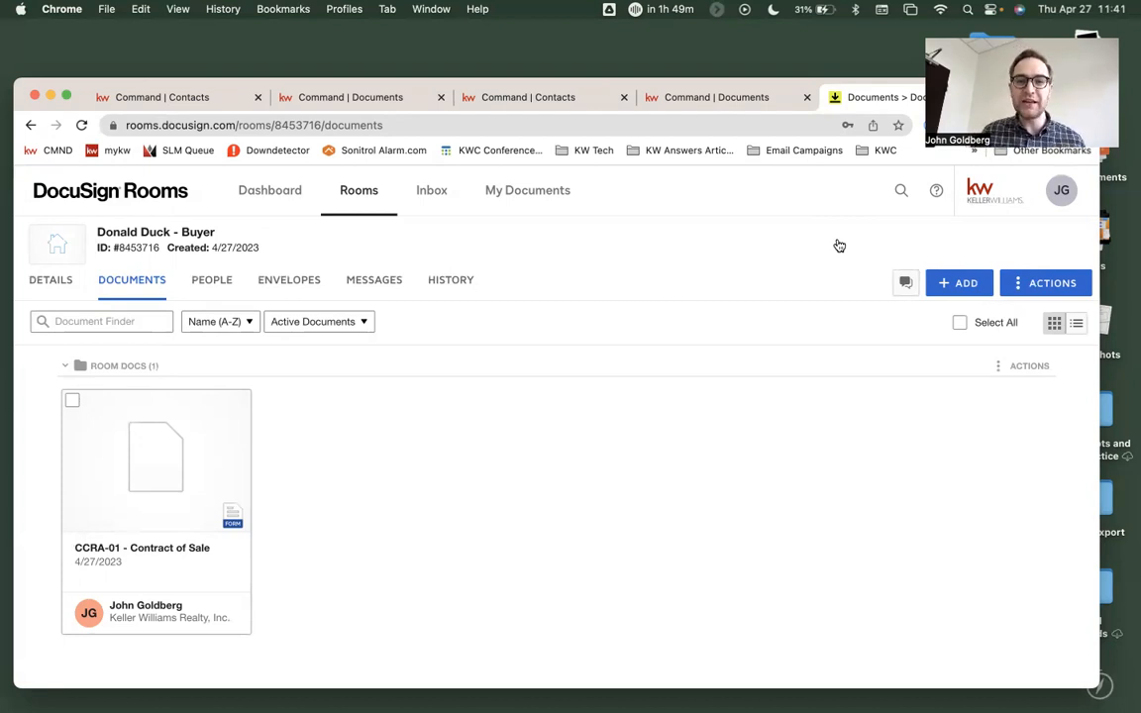
Step: Create an envelope from the CCRA-01 - Contract of Sale with Buyer One as the recipient role
click(72, 402)
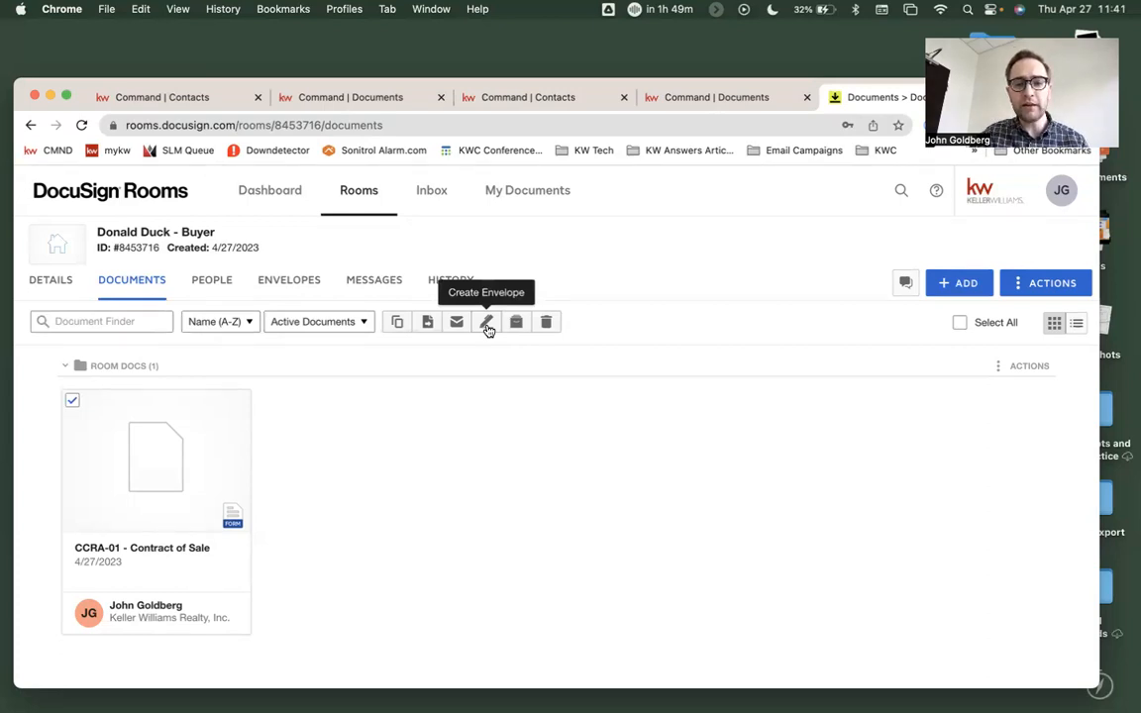
click(487, 324)
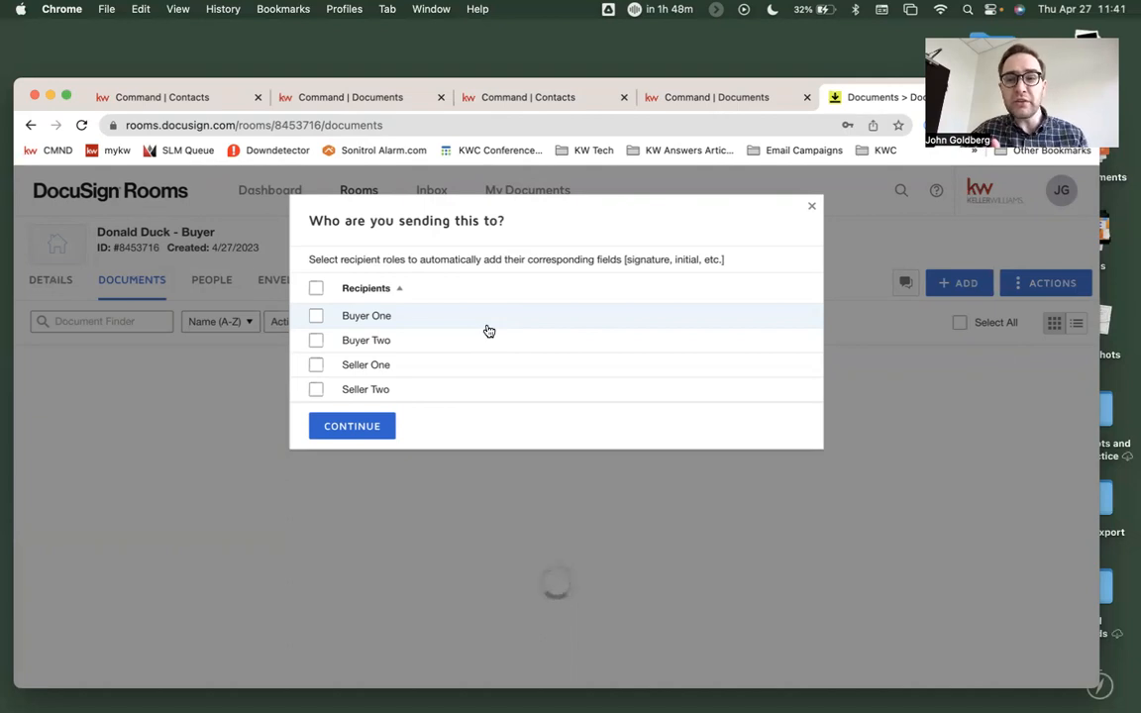
click(316, 316)
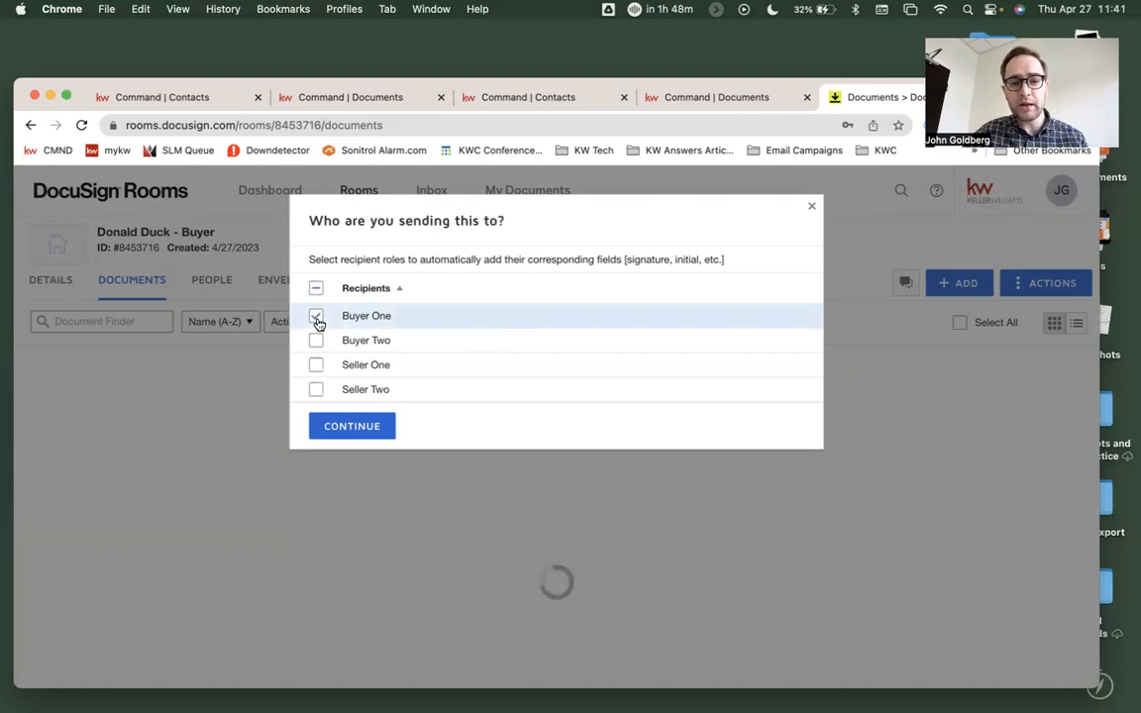
click(348, 428)
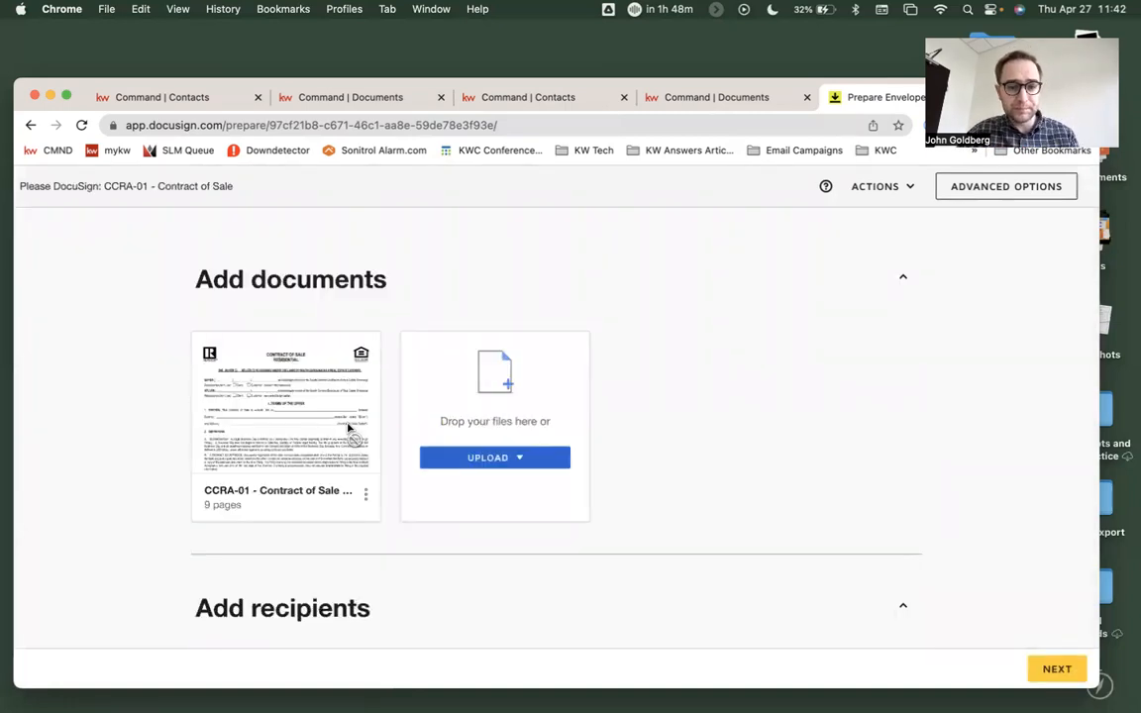
Step: Review the Buyer One recipient details and add a second, blank recipient to the envelope
scroll(348, 428, down, 3)
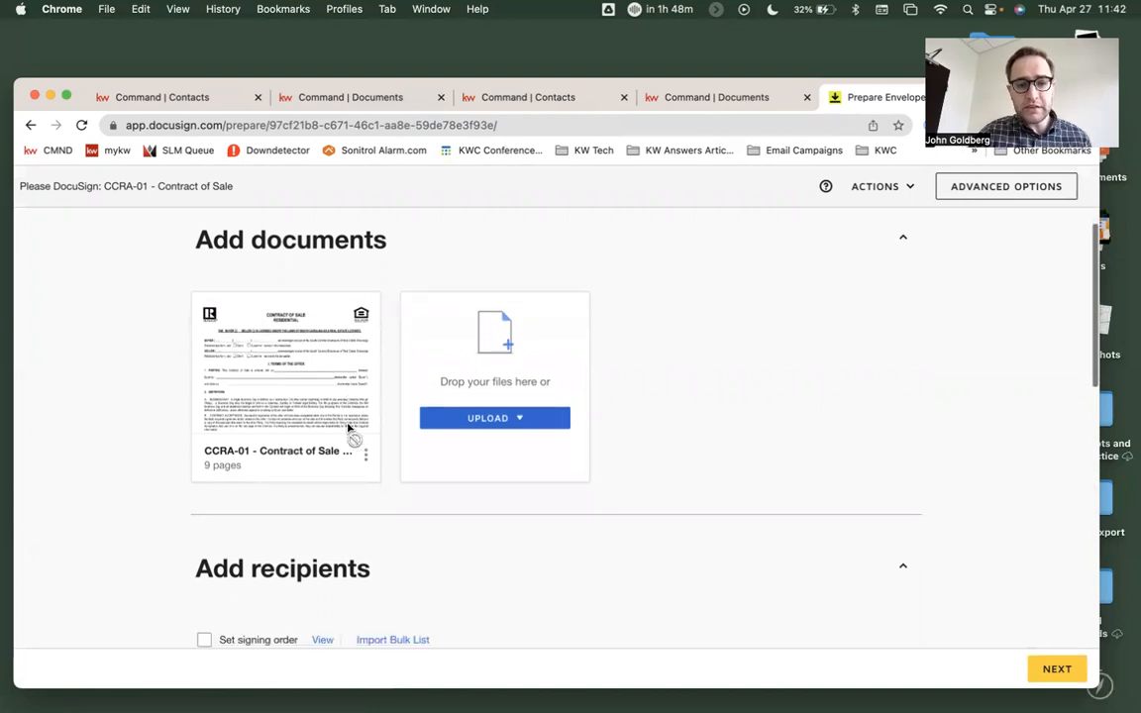
scroll(350, 431, down, 3)
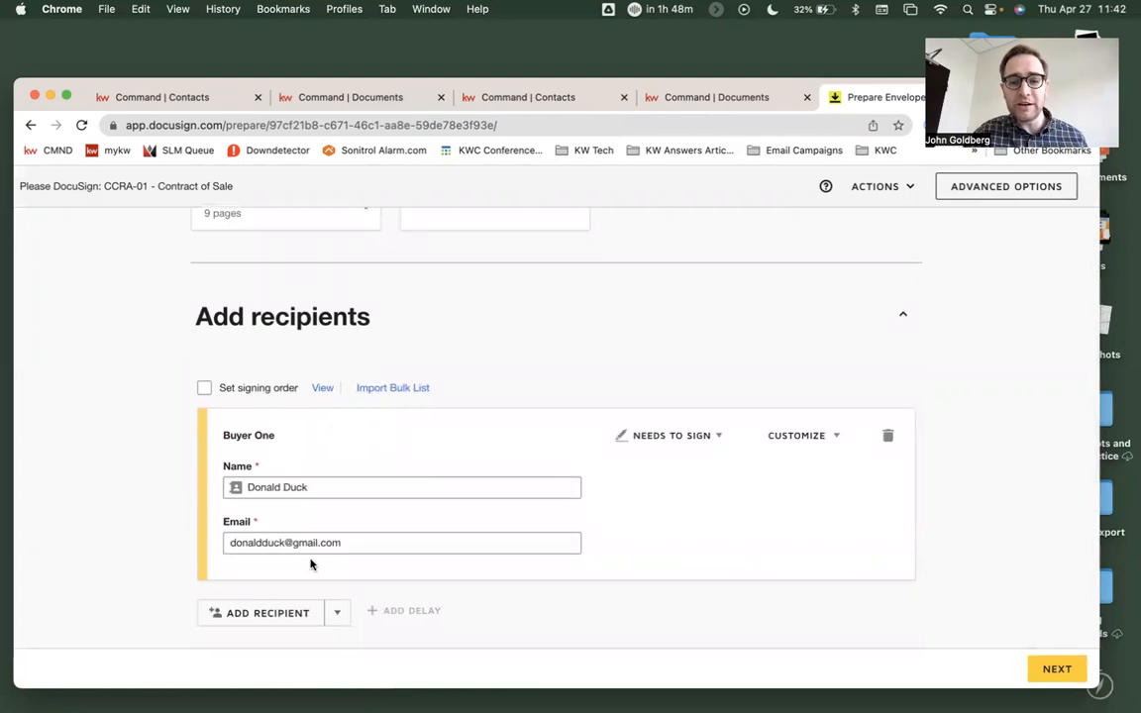
scroll(310, 563, down, 3)
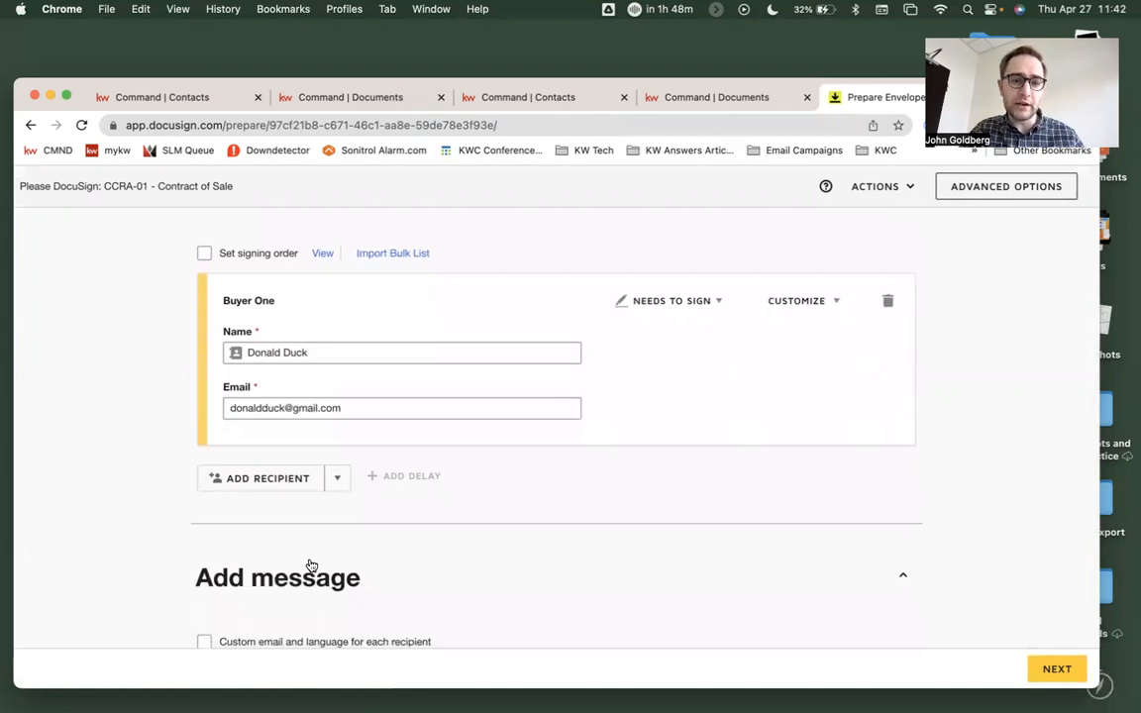
click(264, 480)
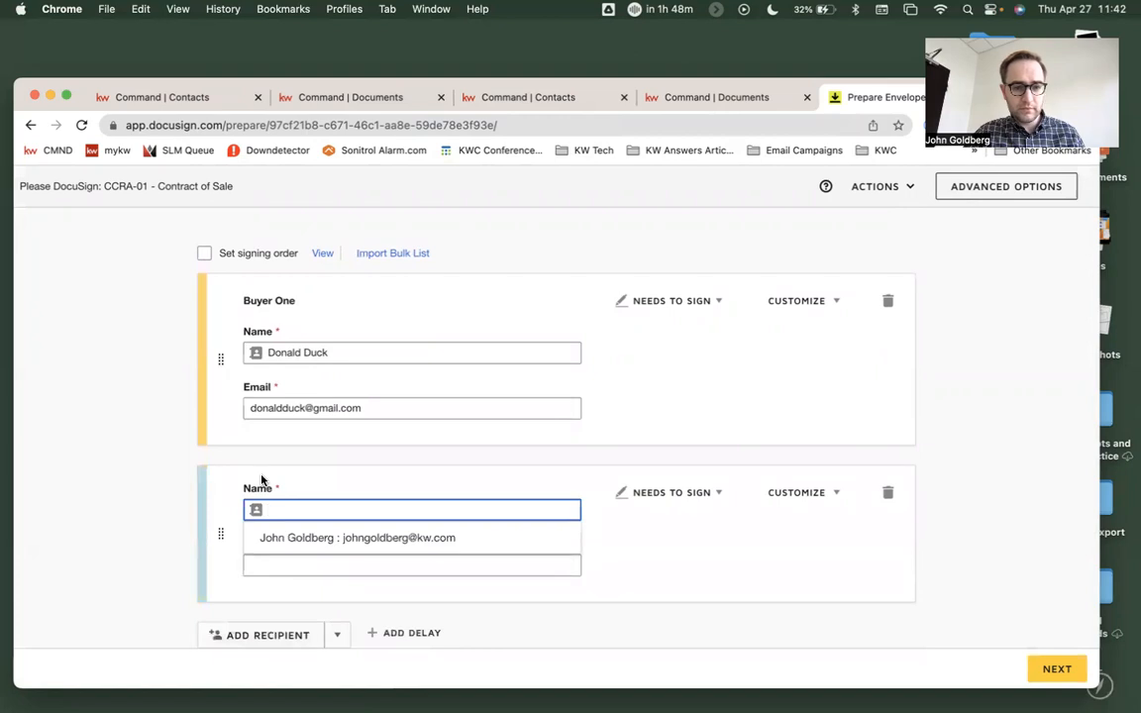
scroll(262, 480, down, 2)
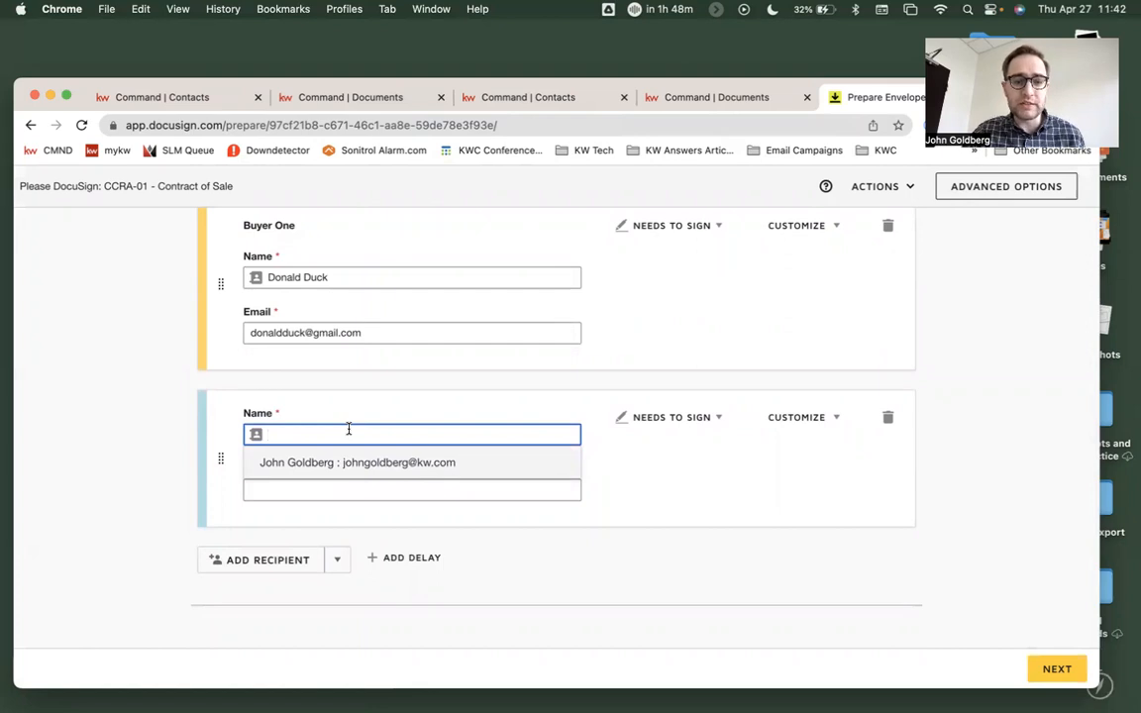
Step: Look through the room participants and room contacts for the second recipient and close the contact search without choosing anyone
click(334, 491)
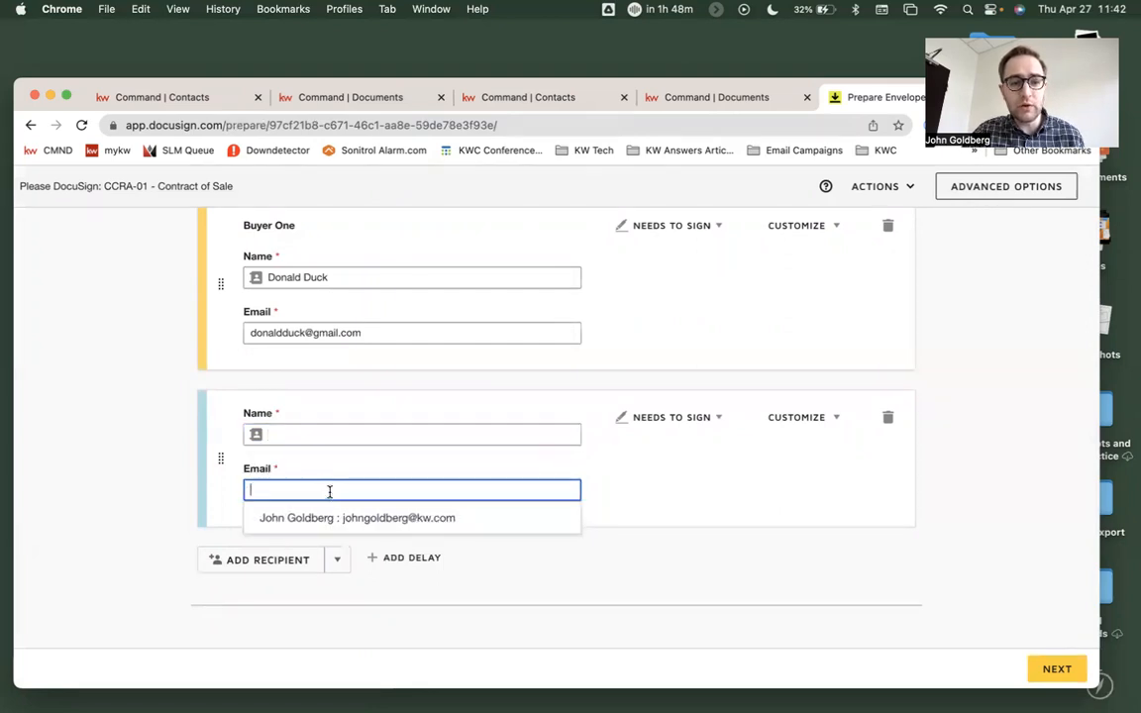
click(257, 438)
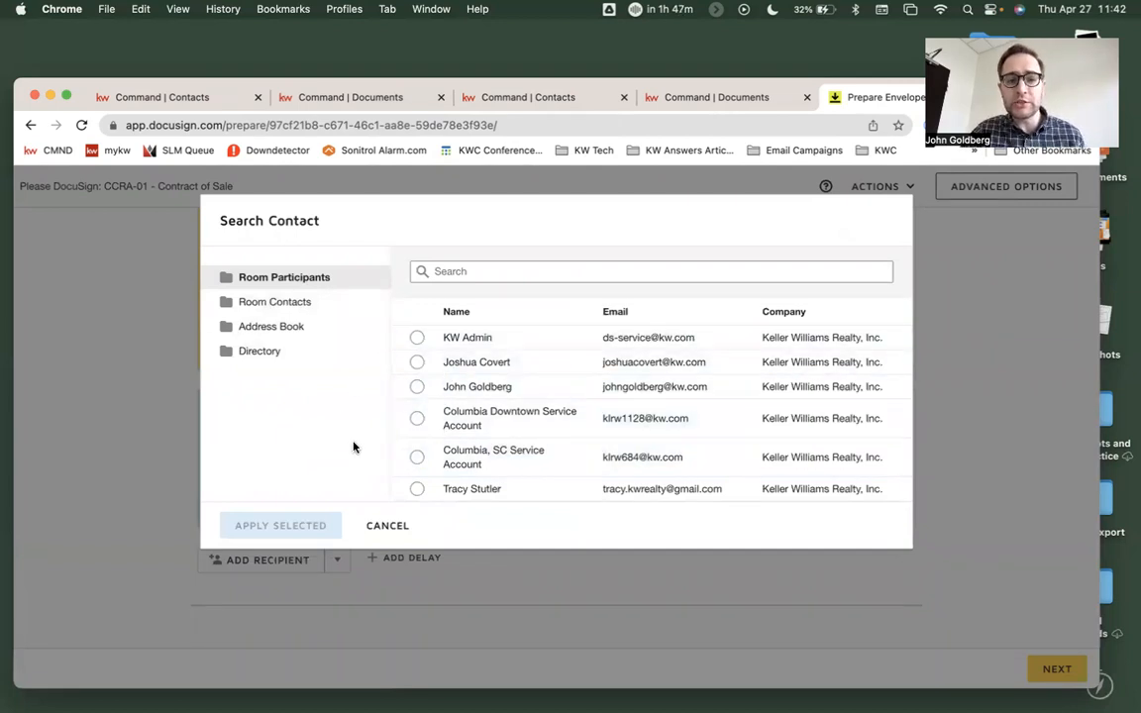
click(306, 311)
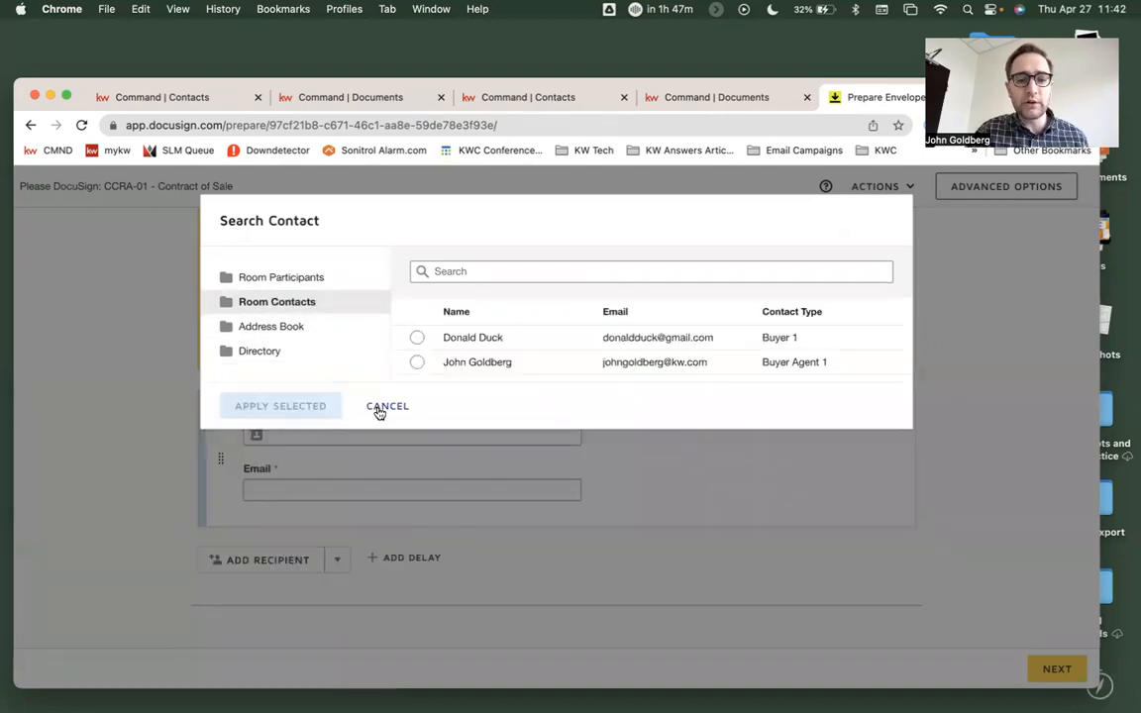
click(380, 408)
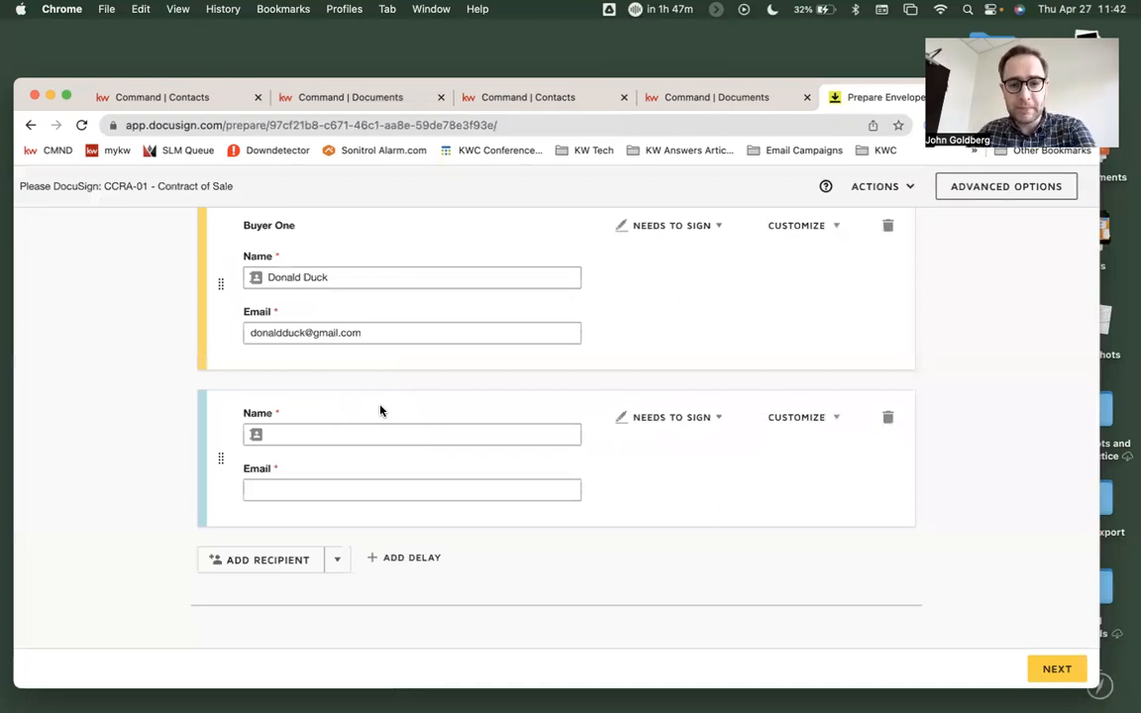
Step: Remove the blank second recipient from the envelope, leaving only Buyer One
scroll(380, 410, down, 3)
scroll(892, 367, up, 2)
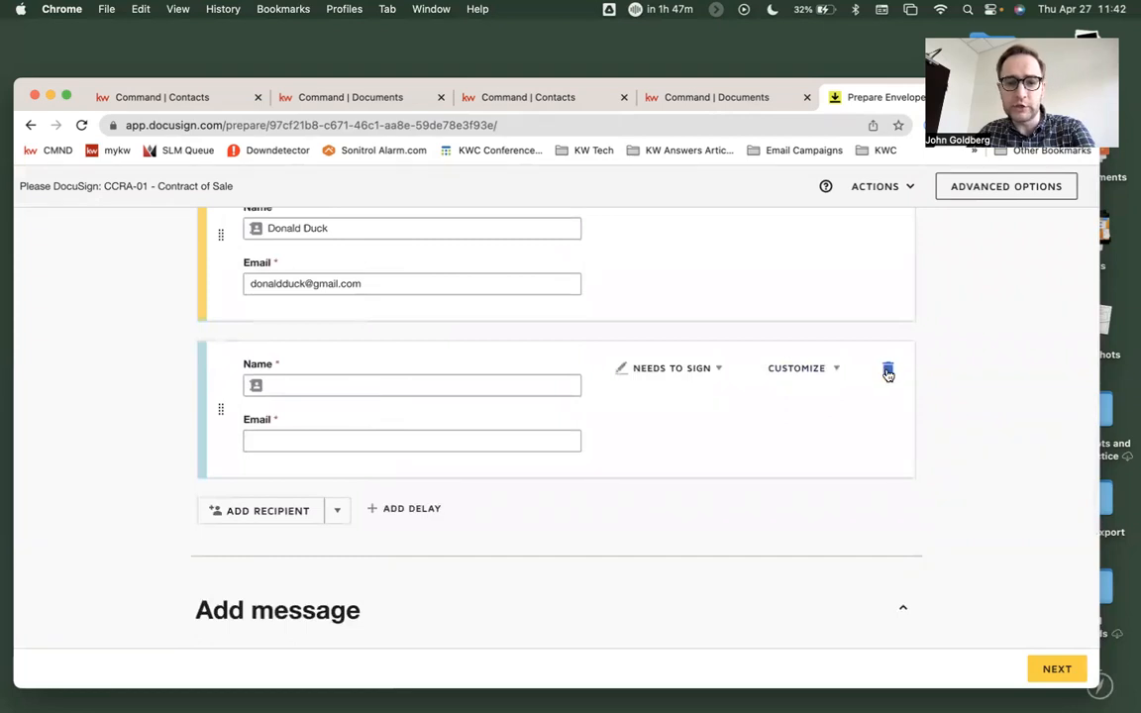
click(887, 371)
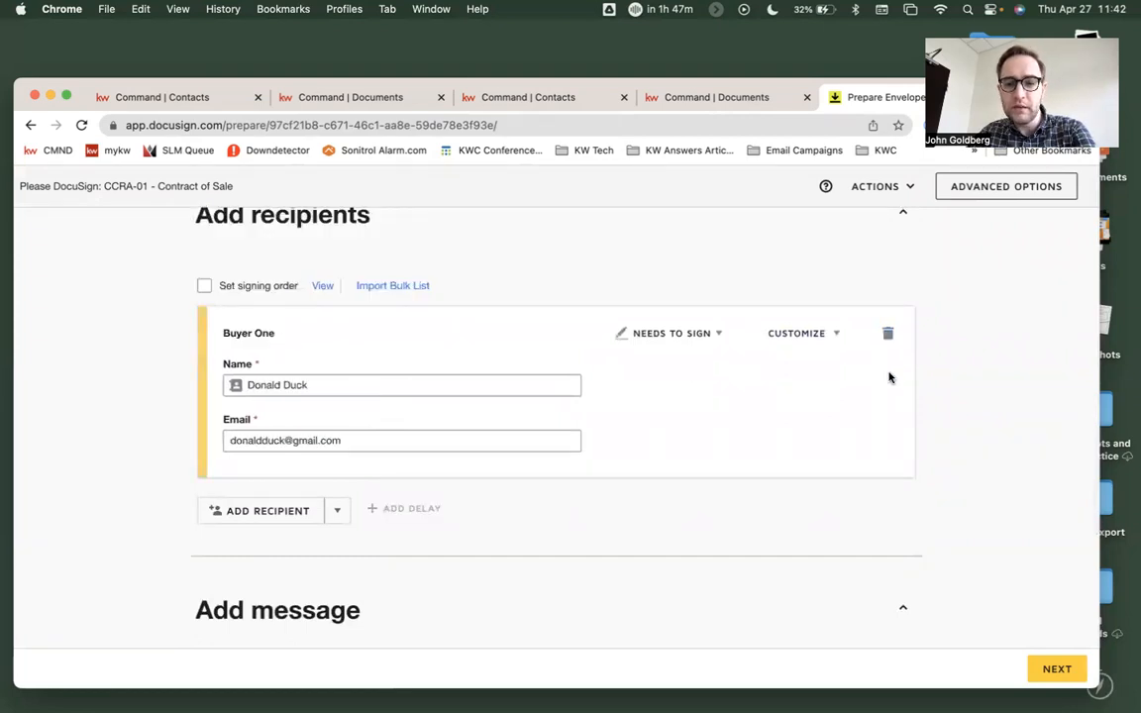
Step: Change the email subject to "Please DocuSign - Contract for" followed by the property's street address
scroll(919, 459, down, 5)
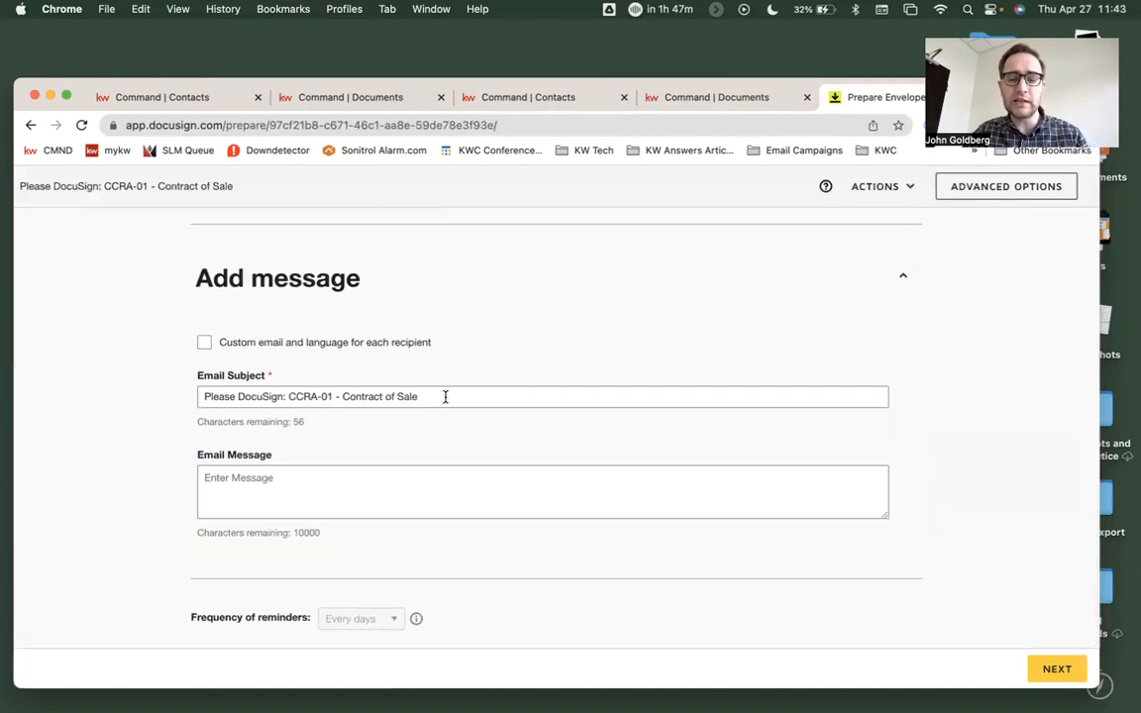
drag(445, 396, 281, 394)
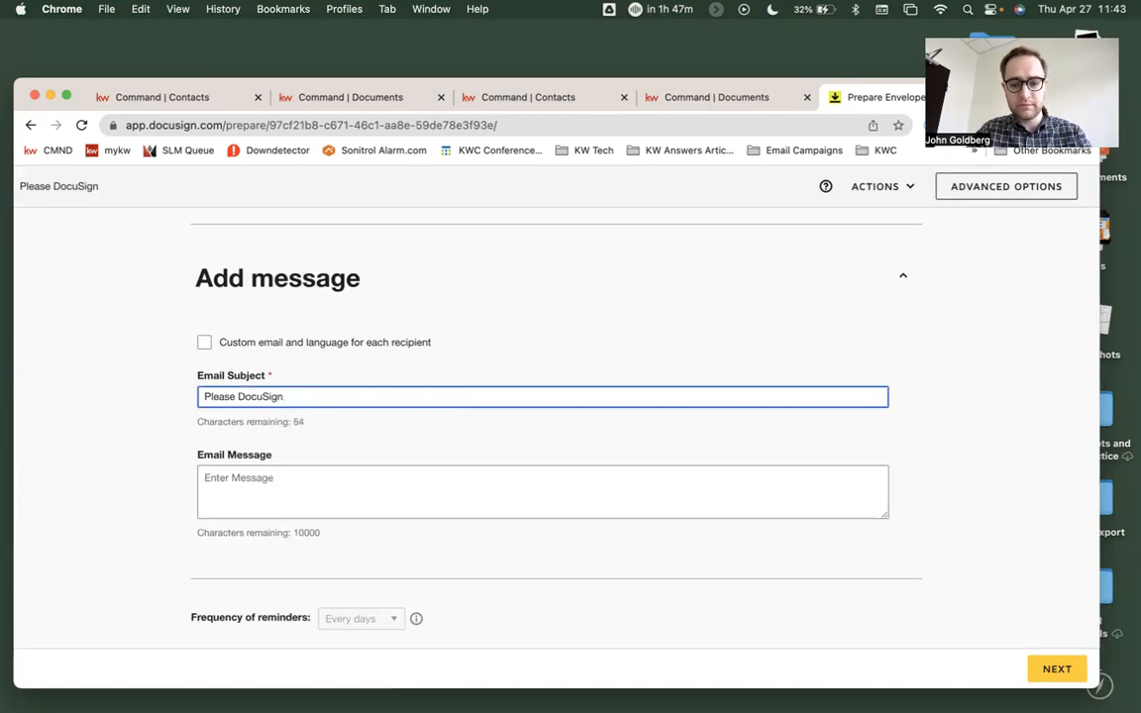
text(- Contract)
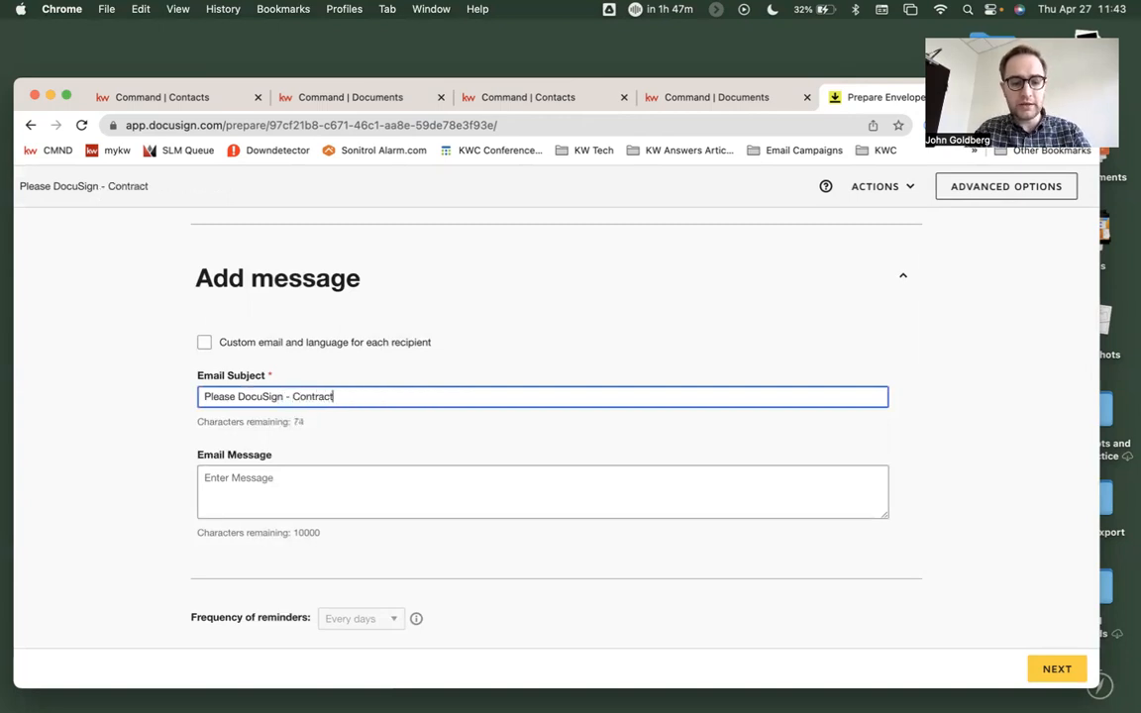
text( for 123 Main Street)
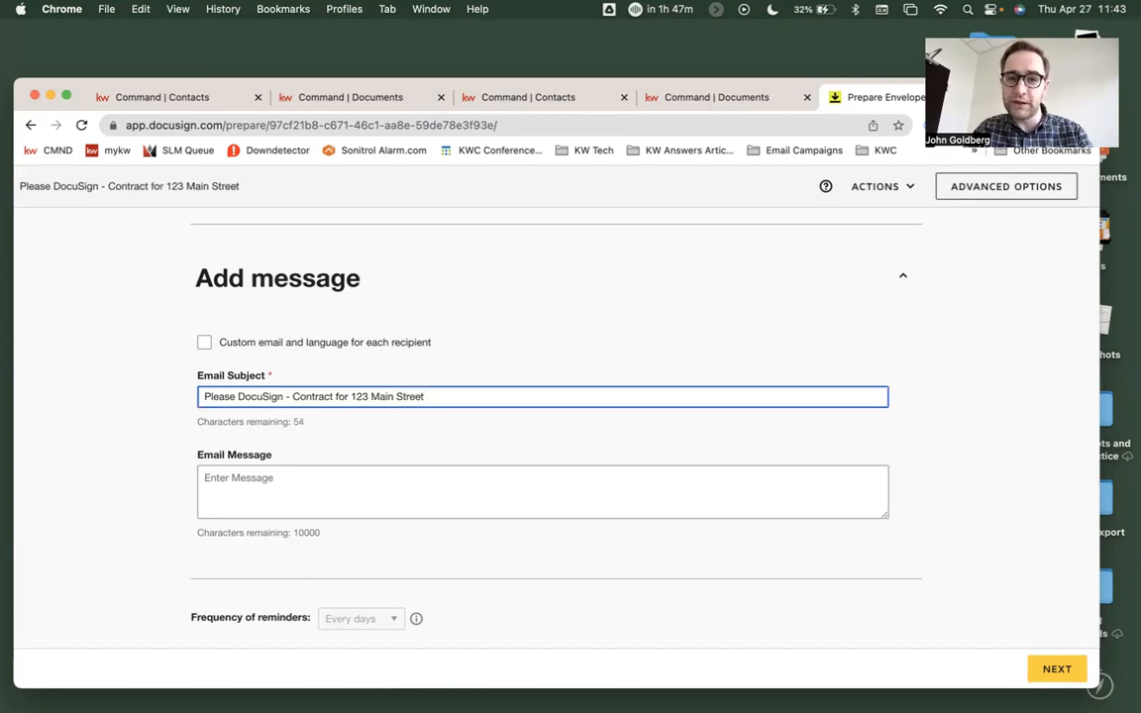
Step: Write an email message greeting the buyer by first name with "Could you jump on a quick call so that we can review this contract."
click(241, 470)
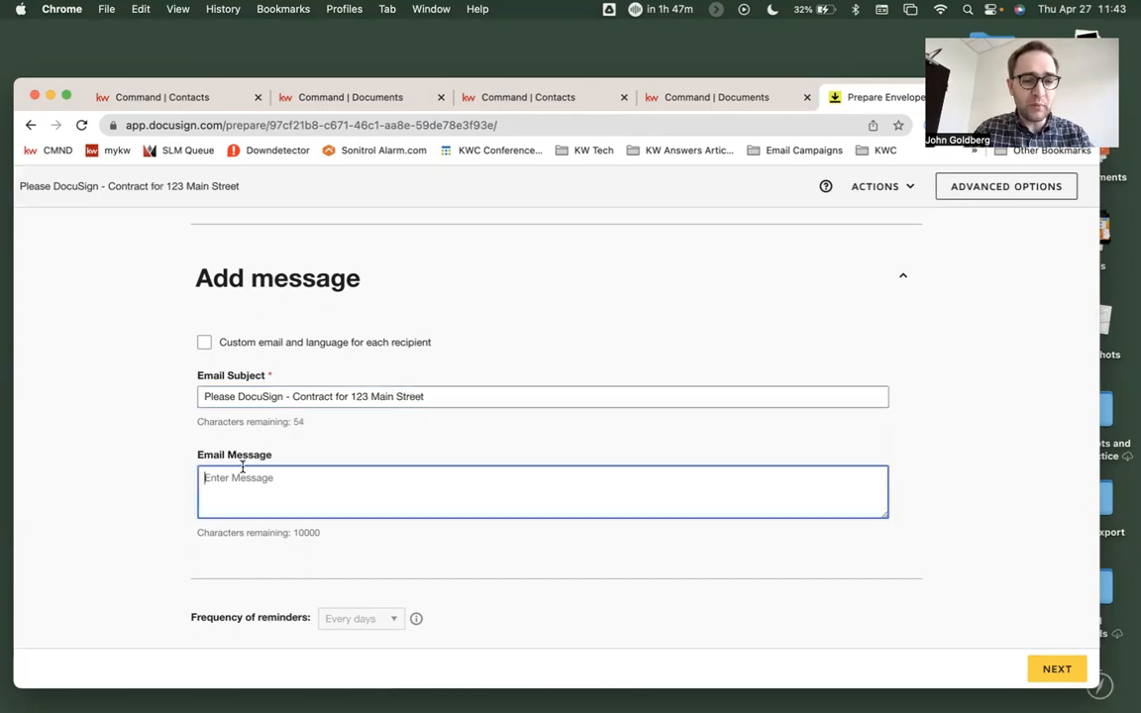
text(Hi Donald,  )
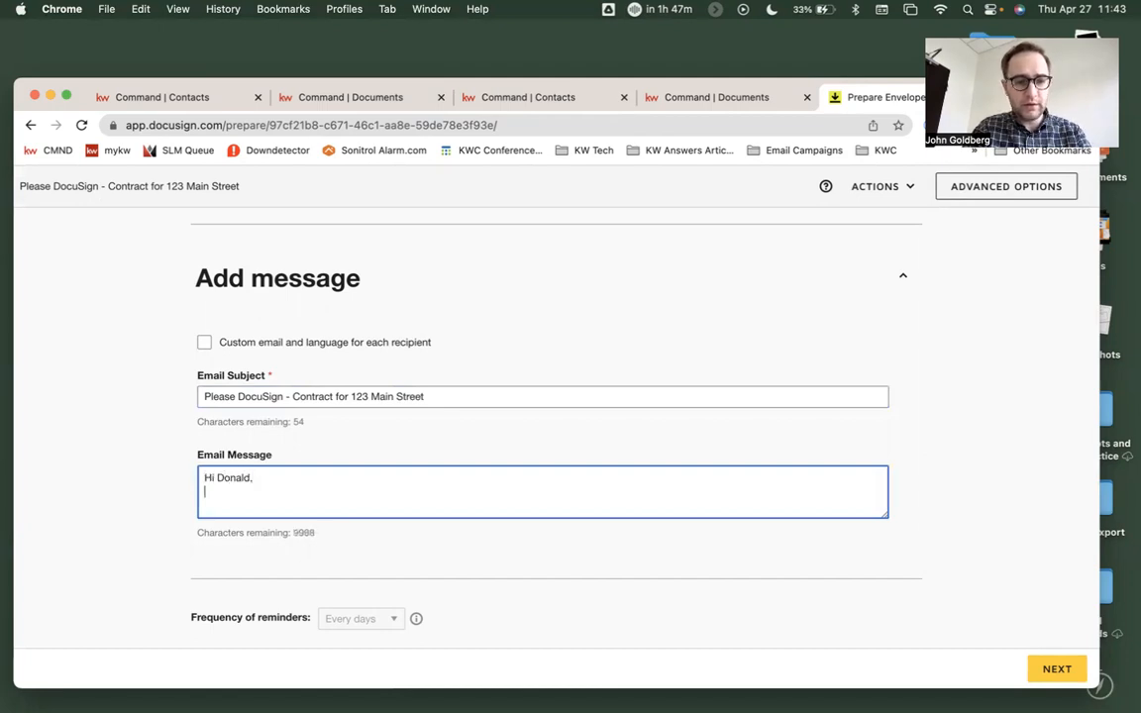
text(Could you)
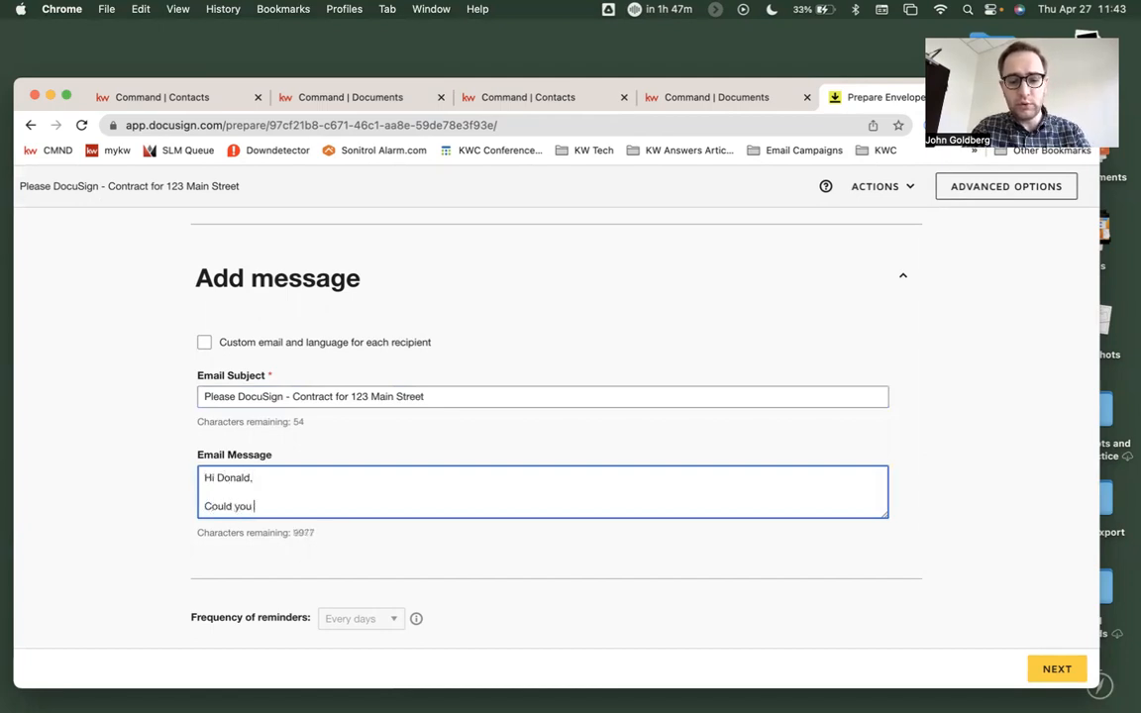
text( jump on )
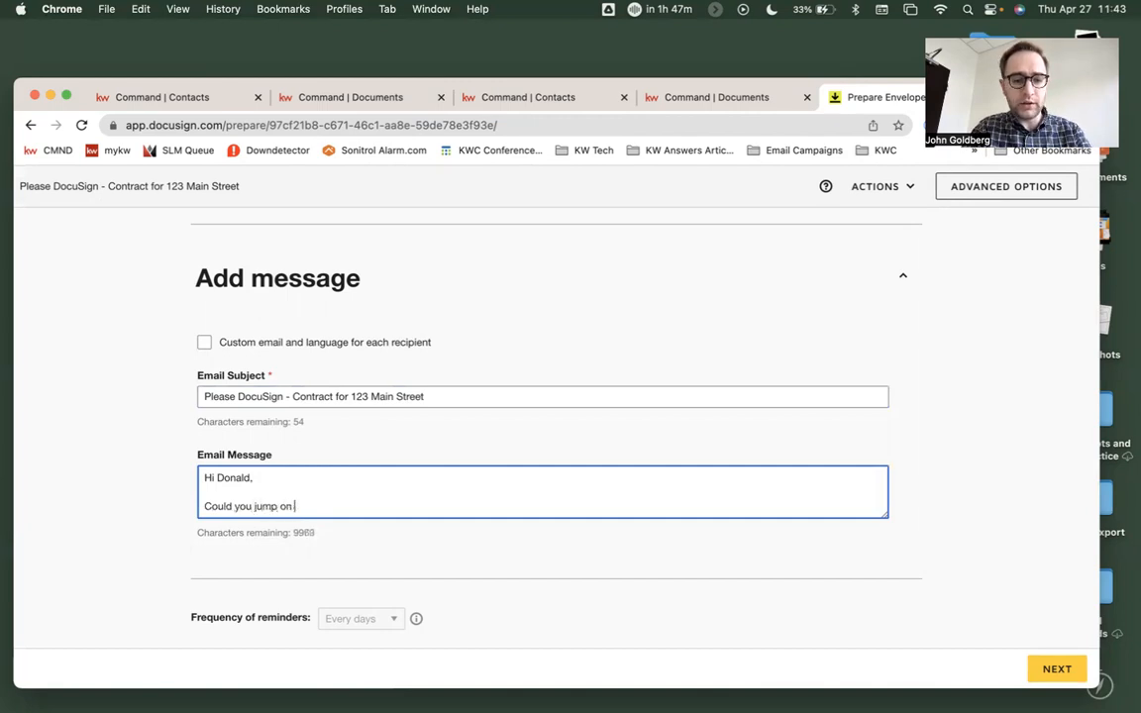
text(a quick a)
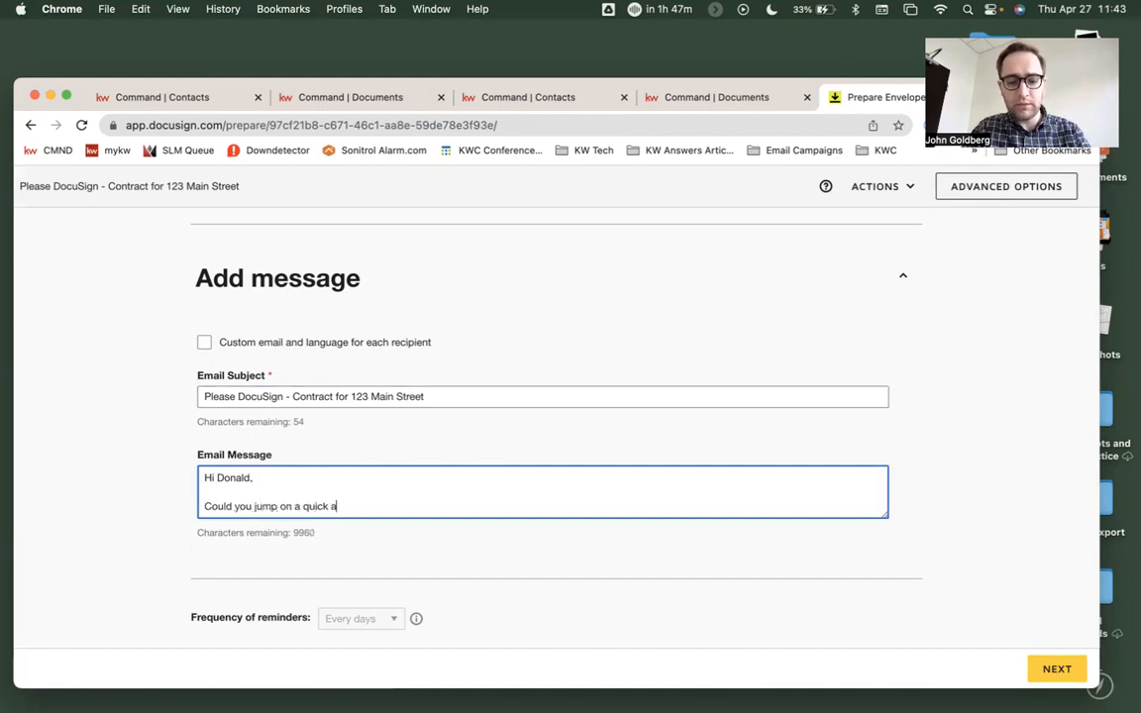
text( quick call and)
key(BackSpace)
text(so that we can review theis co)
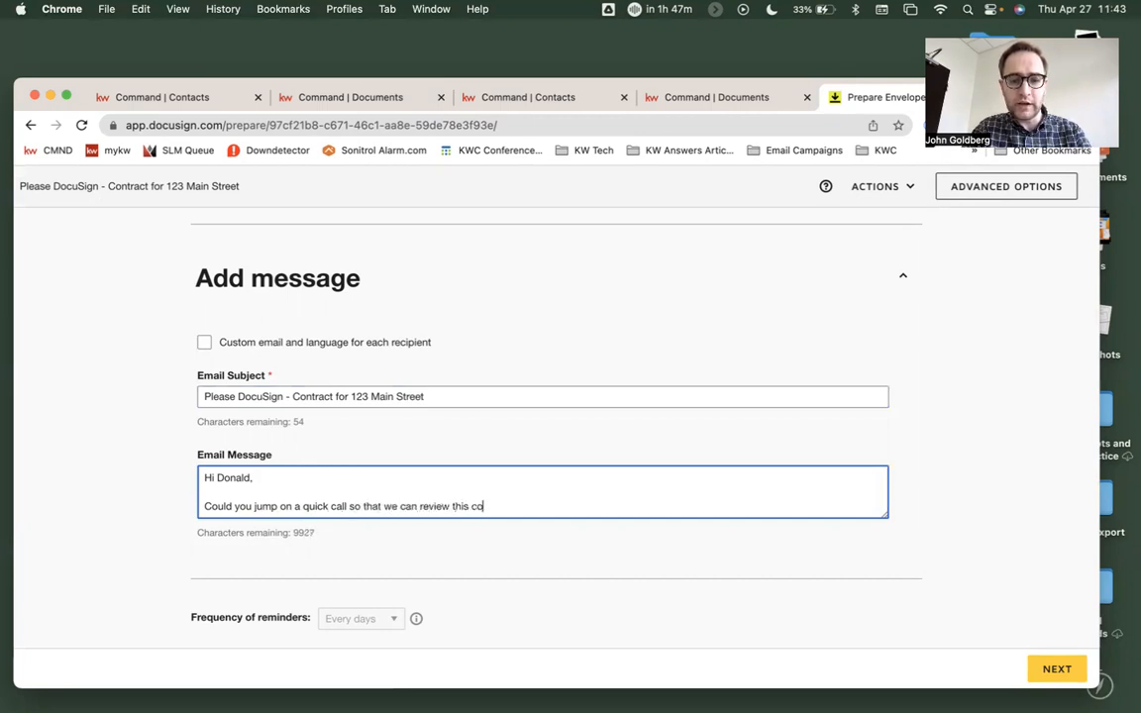
text(ntract.)
Step: Close the email message with "Thanks!" and the sender's first name on separate paragraphs
key(Return)
key(Return)
text(Th)
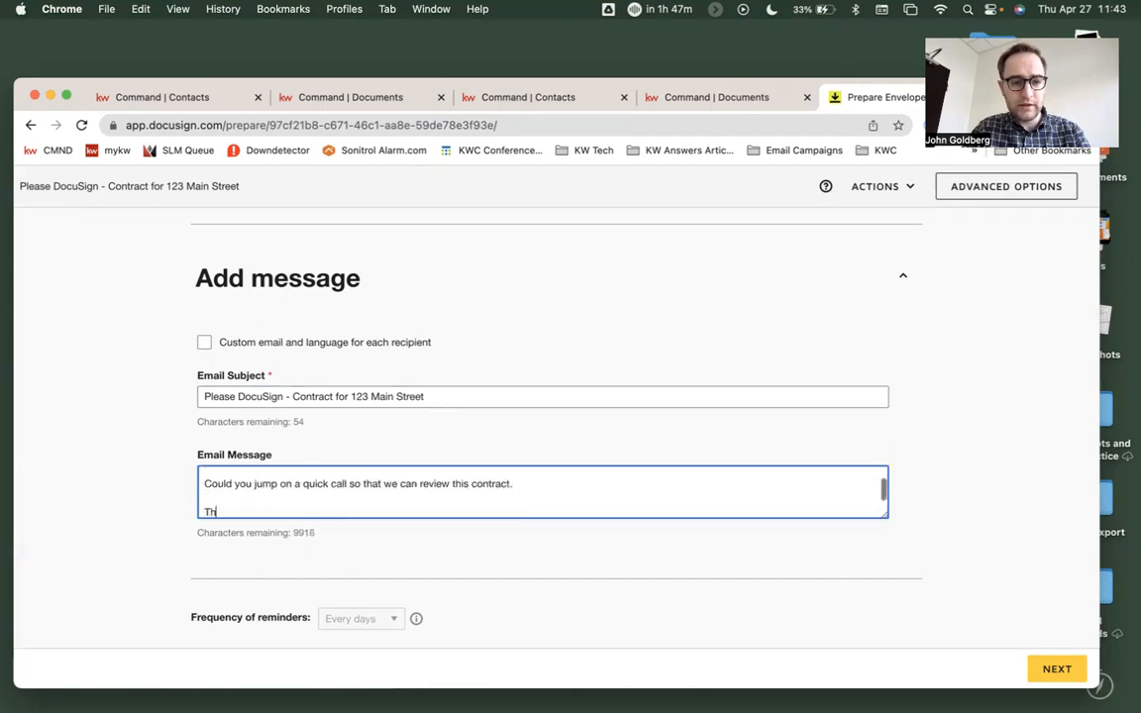
text(anks!)
key(Return)
key(Return)
text(JOh)
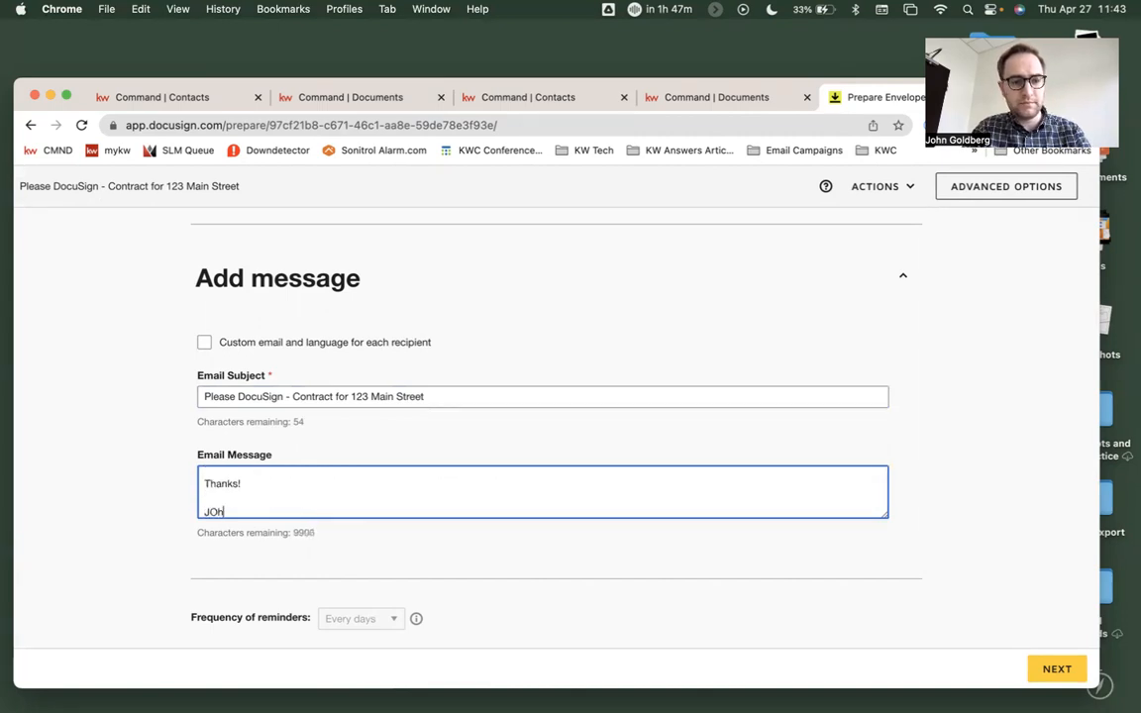
key(BackSpace)
key(BackSpace)
key(BackSpace)
text(John)
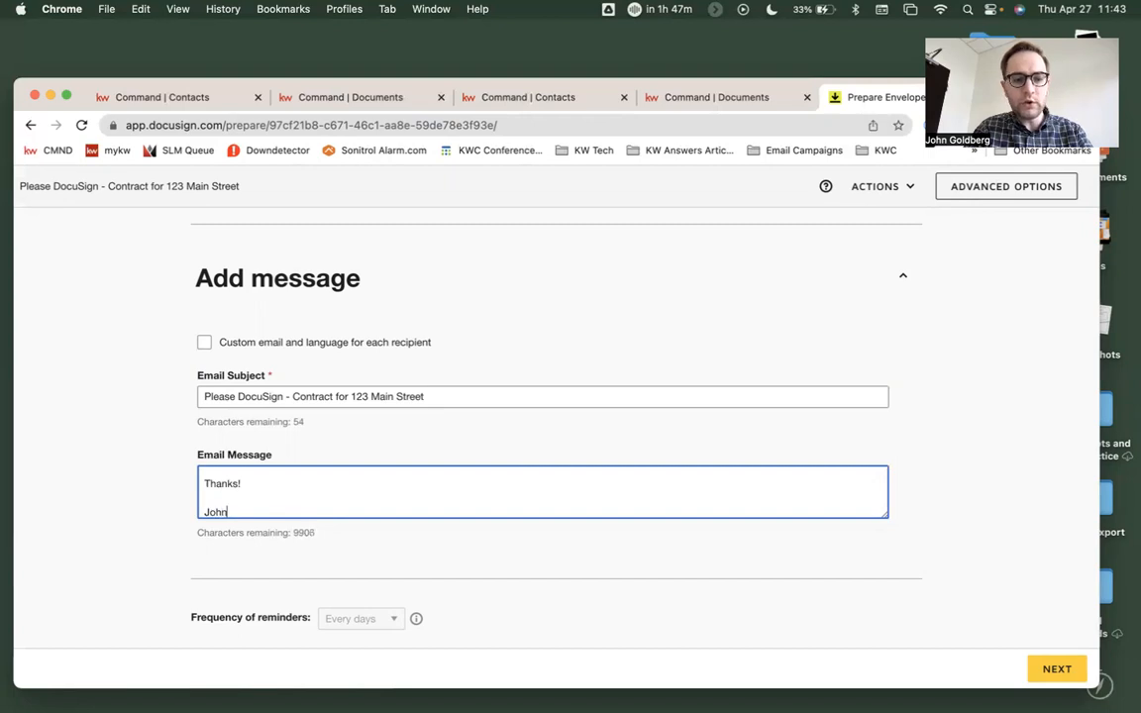
Step: Continue to the envelope's field placement stage and dismiss the Scheduled Send notice
click(1055, 671)
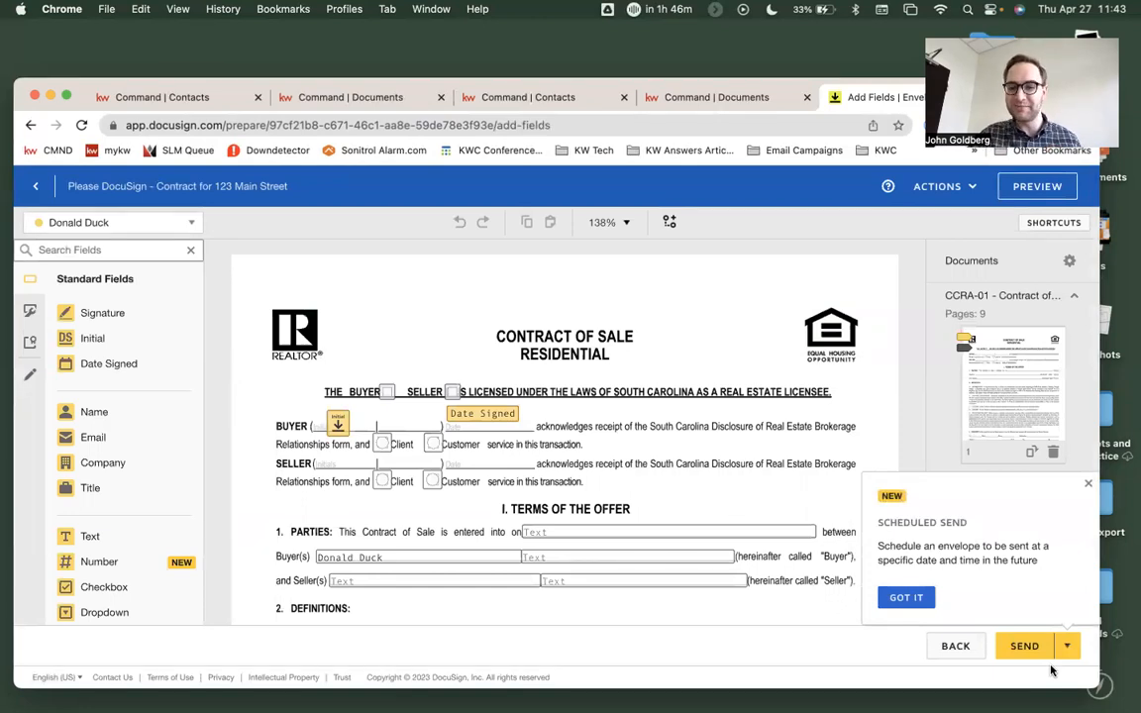
click(1085, 486)
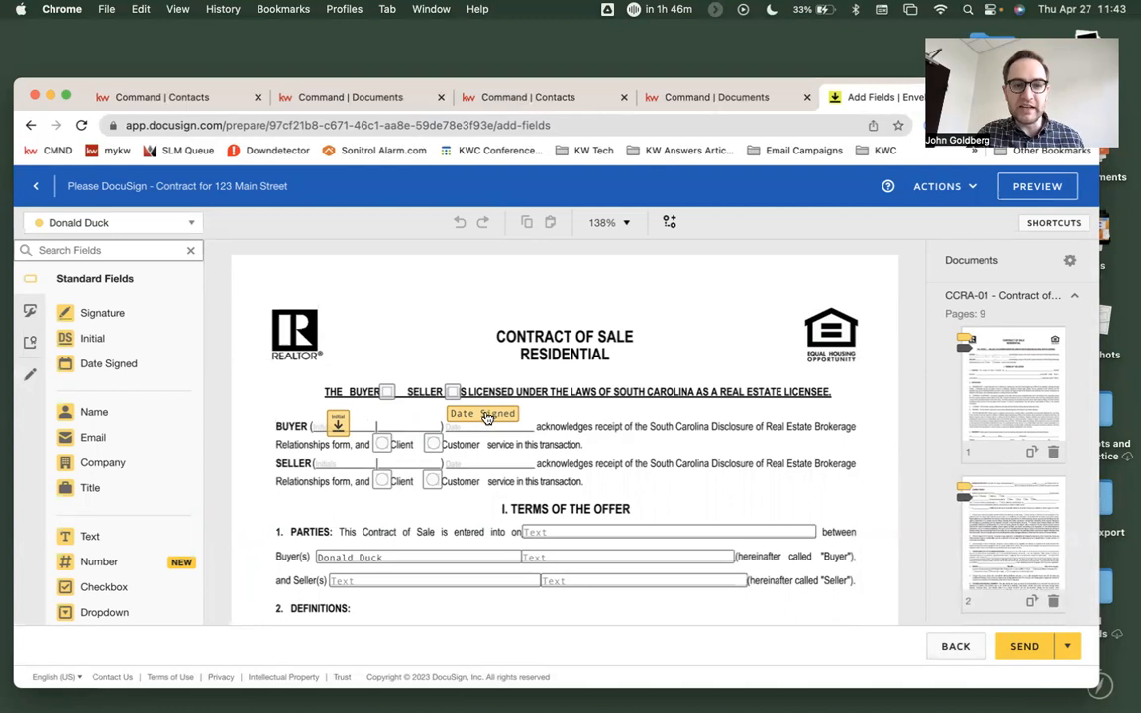
Step: Examine the buyer's initial and date signed fields from page 1 through the transaction costs section of the contract
scroll(487, 418, down, 5)
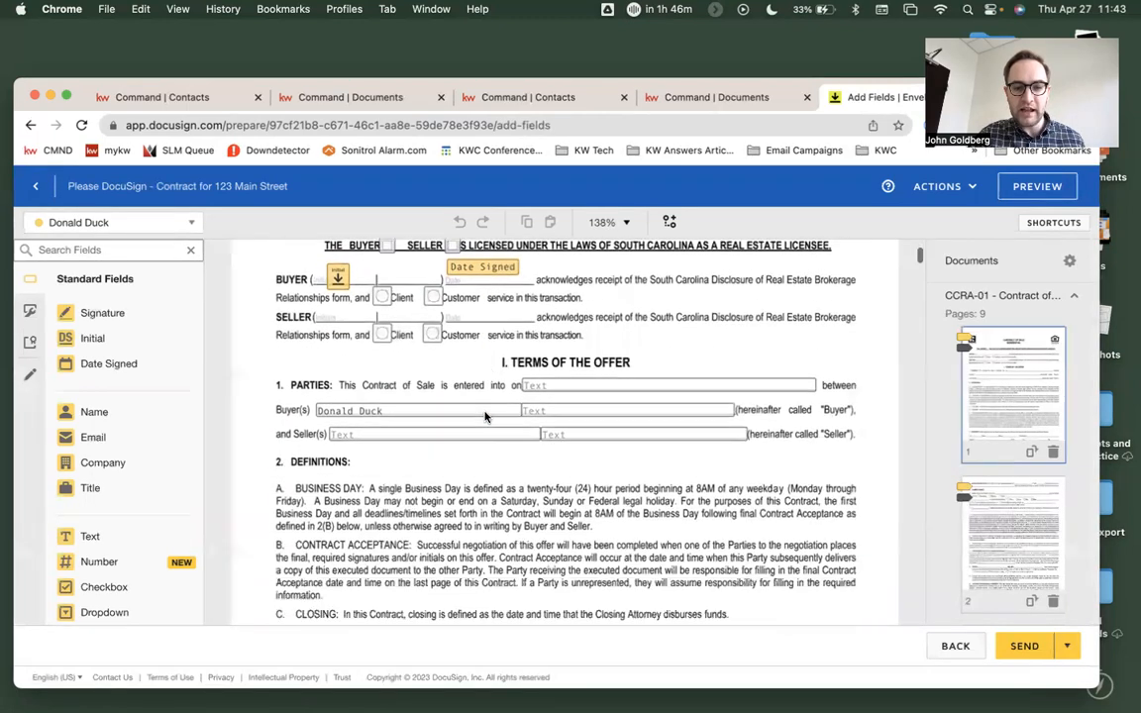
scroll(486, 418, down, 6)
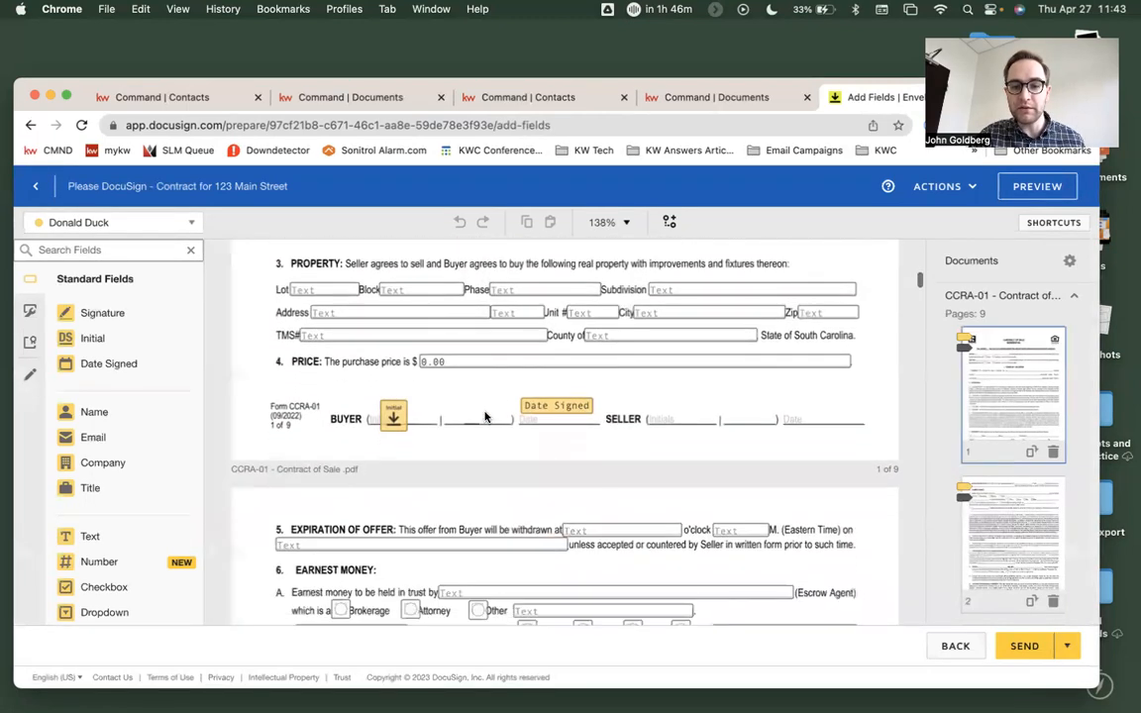
scroll(560, 386, down, 6)
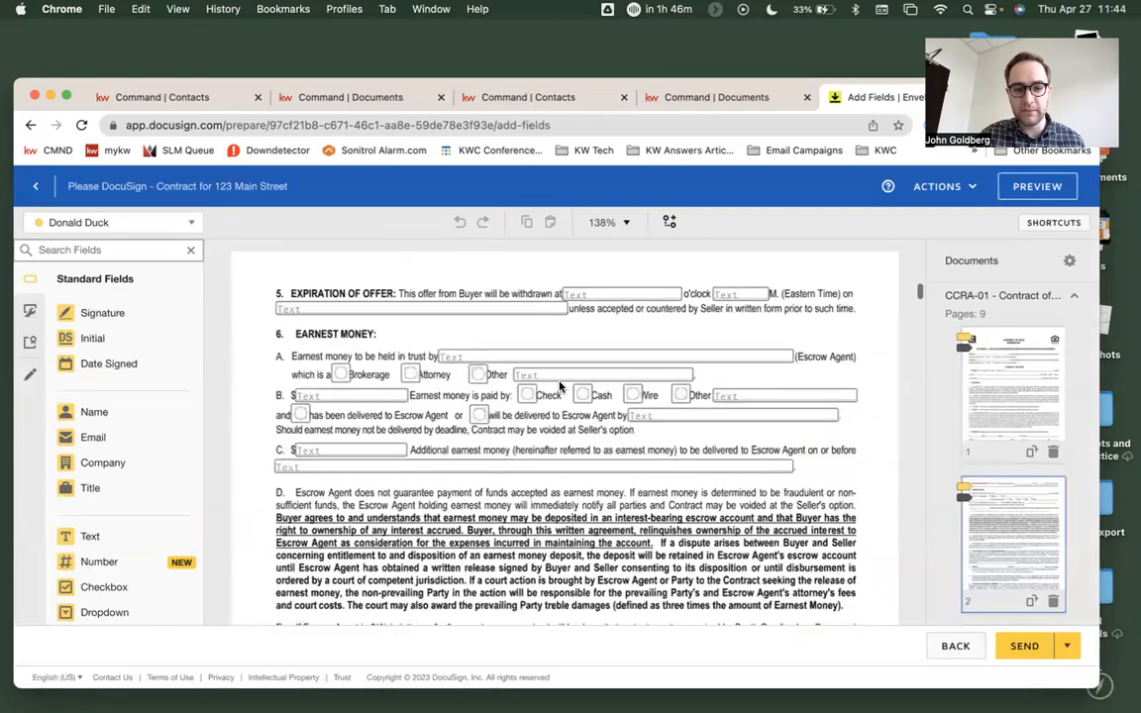
scroll(560, 386, down, 10)
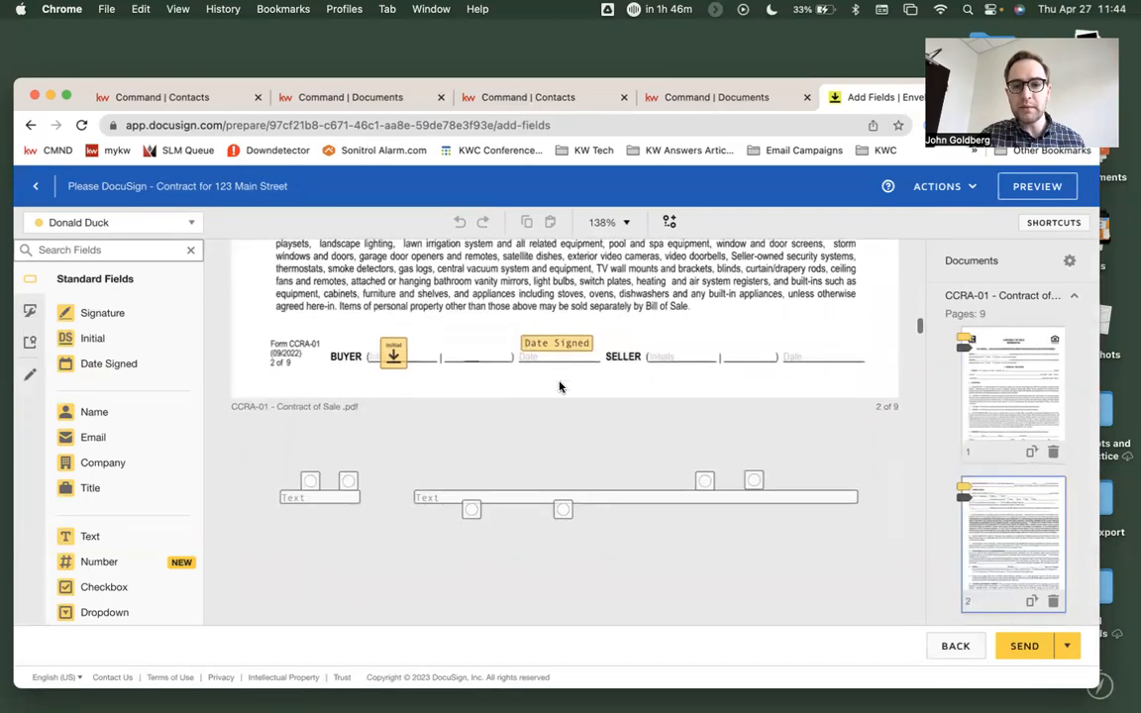
scroll(560, 386, down, 2)
scroll(386, 443, down, 1)
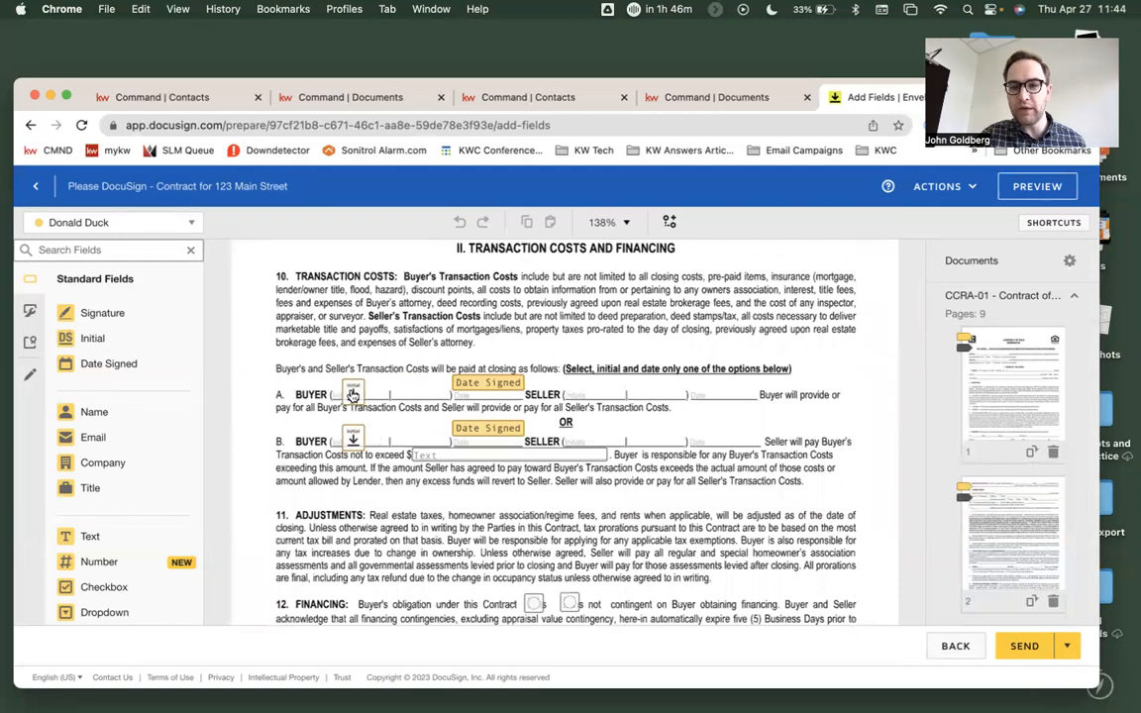
scroll(351, 394, up, 6)
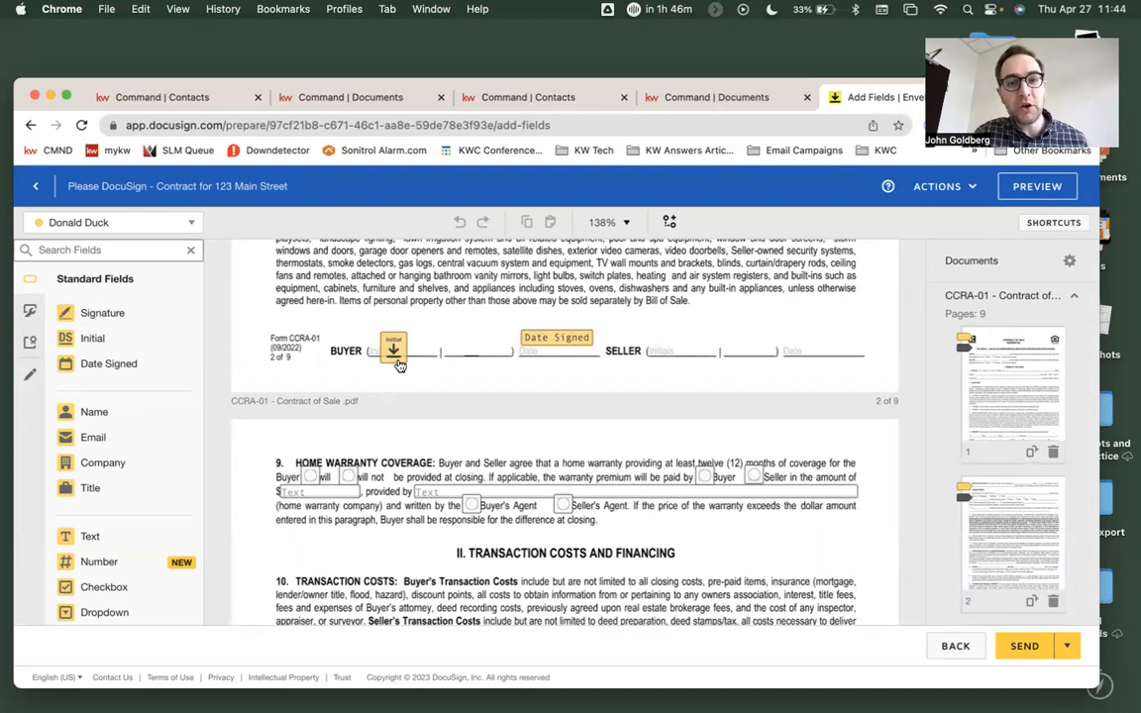
Step: Delete the buyer's Initial and Date Signed fields from option B under Transaction Costs
scroll(399, 364, down, 6)
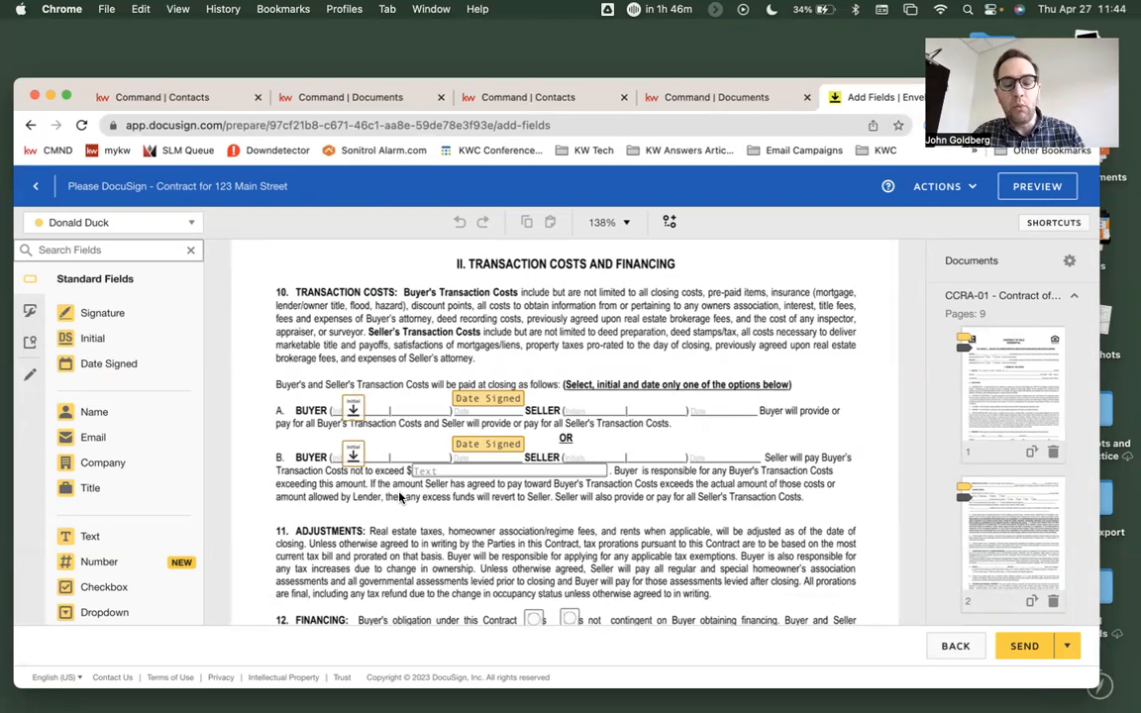
click(354, 455)
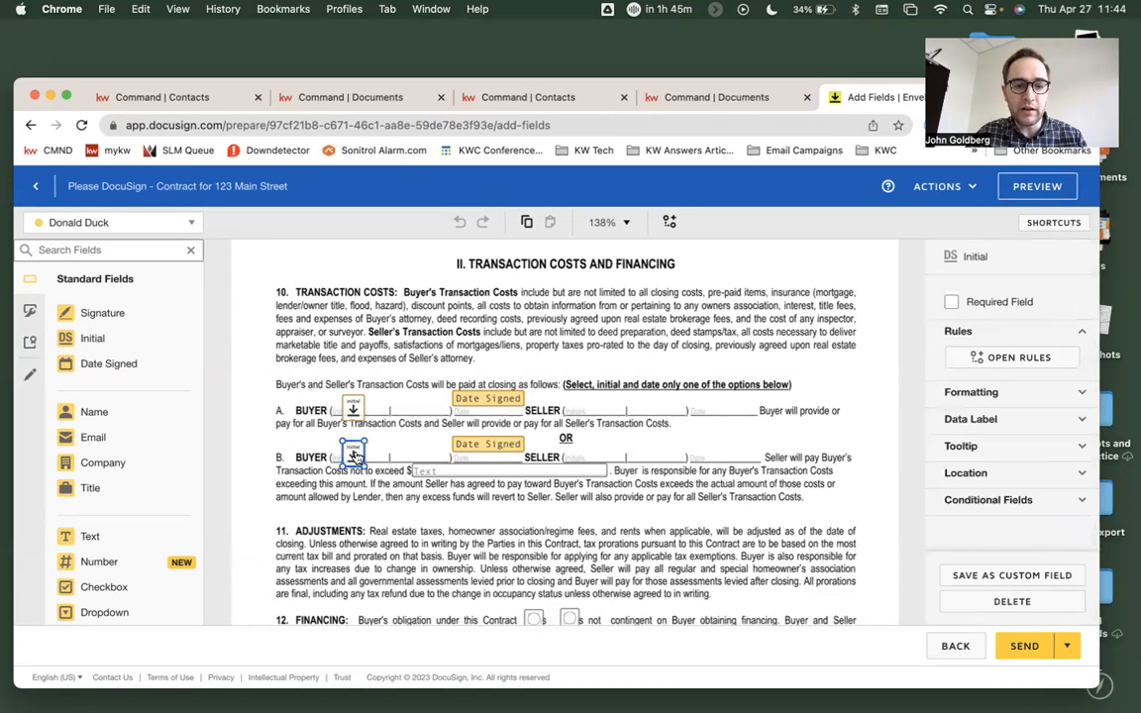
click(1029, 603)
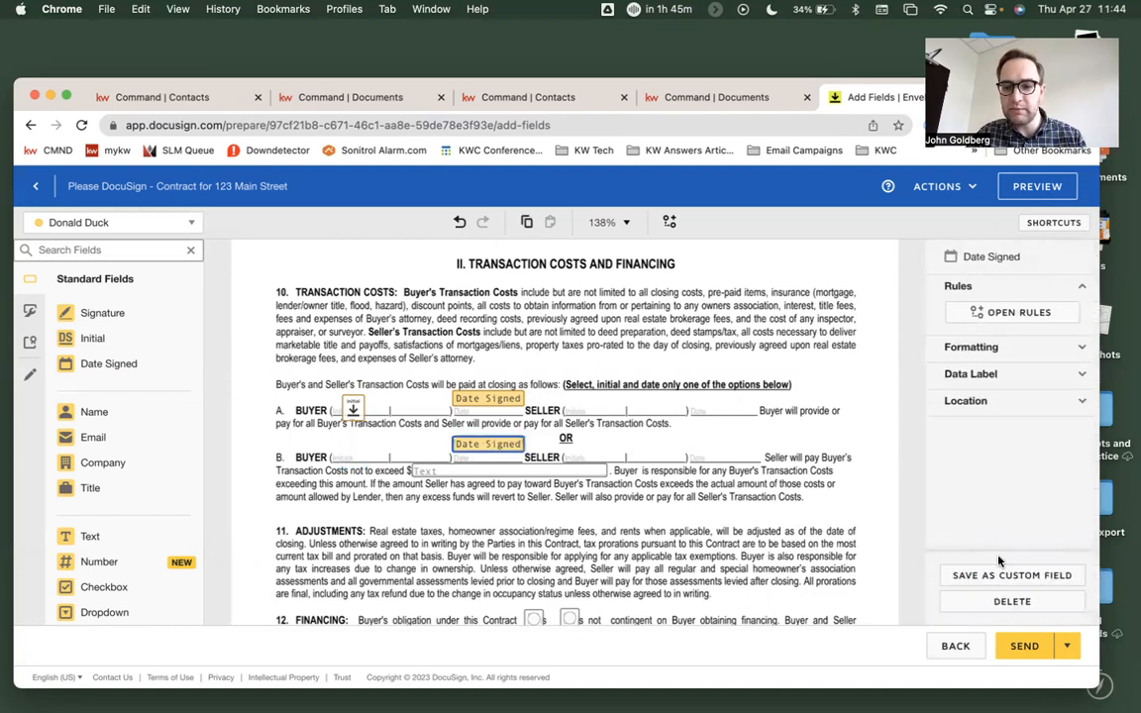
click(1014, 601)
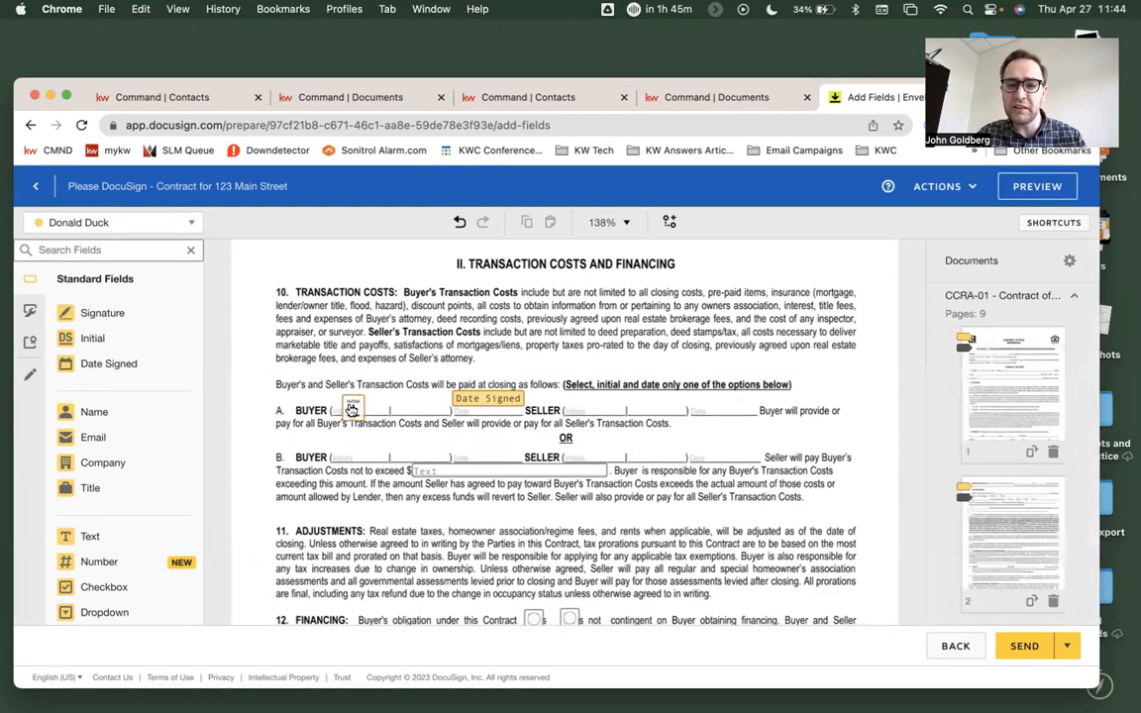
Step: Make the buyer's Initial field in option A under Transaction Costs required, and preview the envelope as the recipient sees it
click(352, 409)
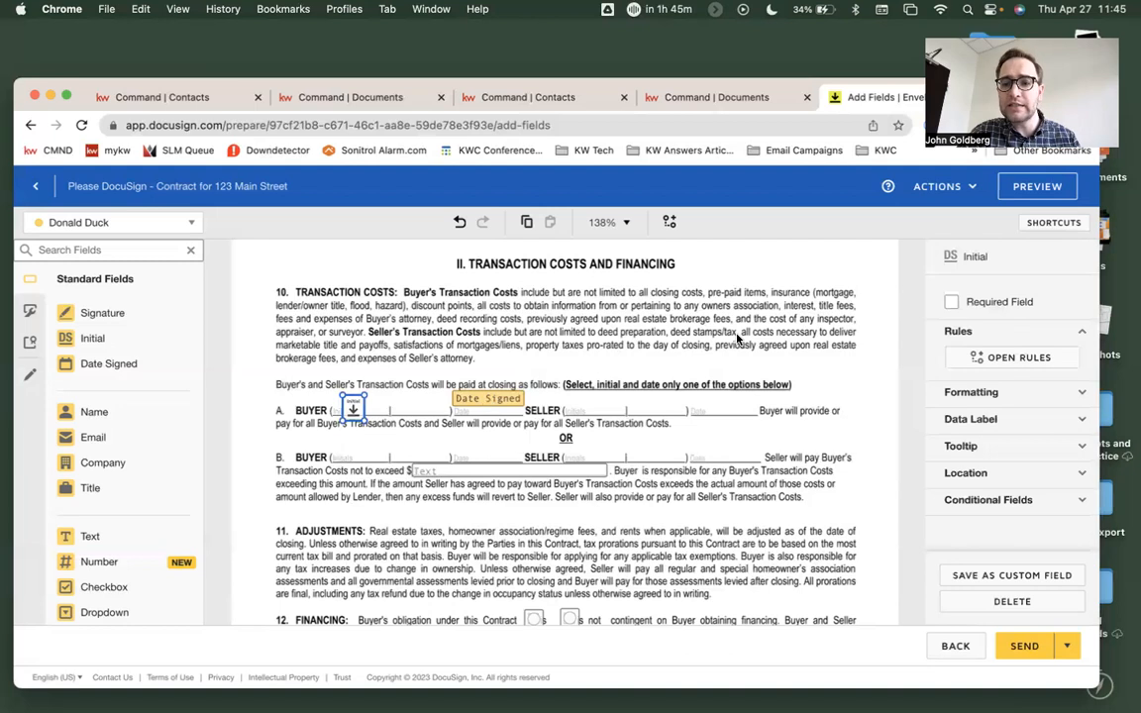
click(951, 303)
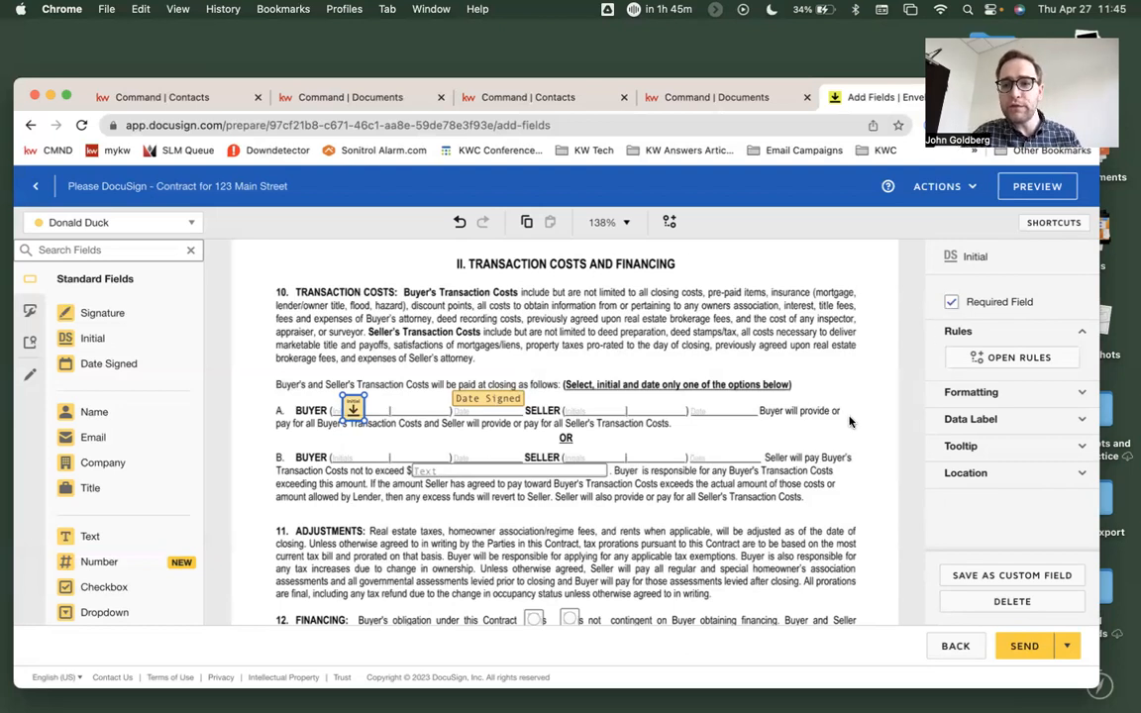
click(1030, 192)
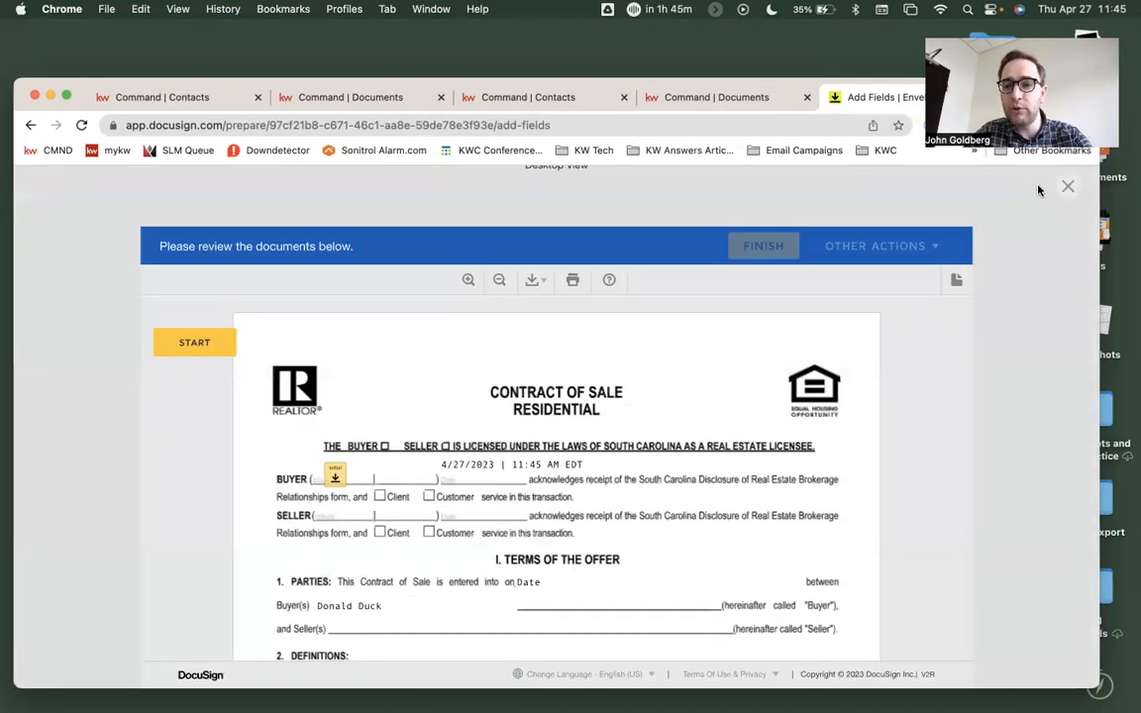
click(1068, 189)
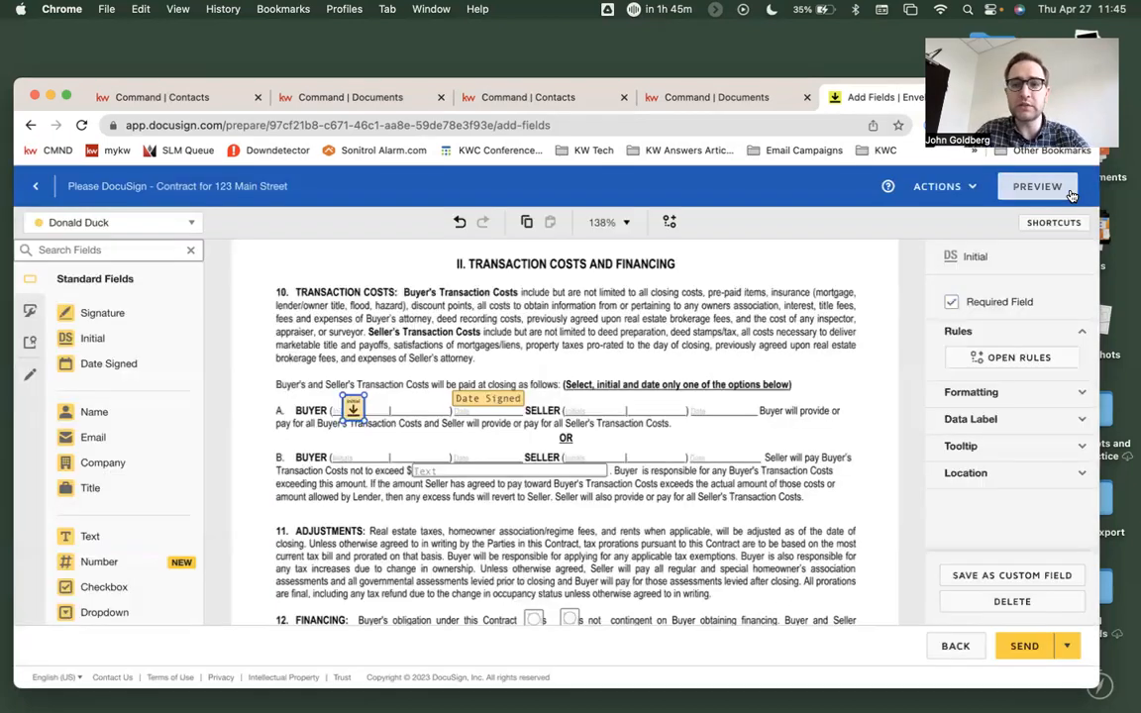